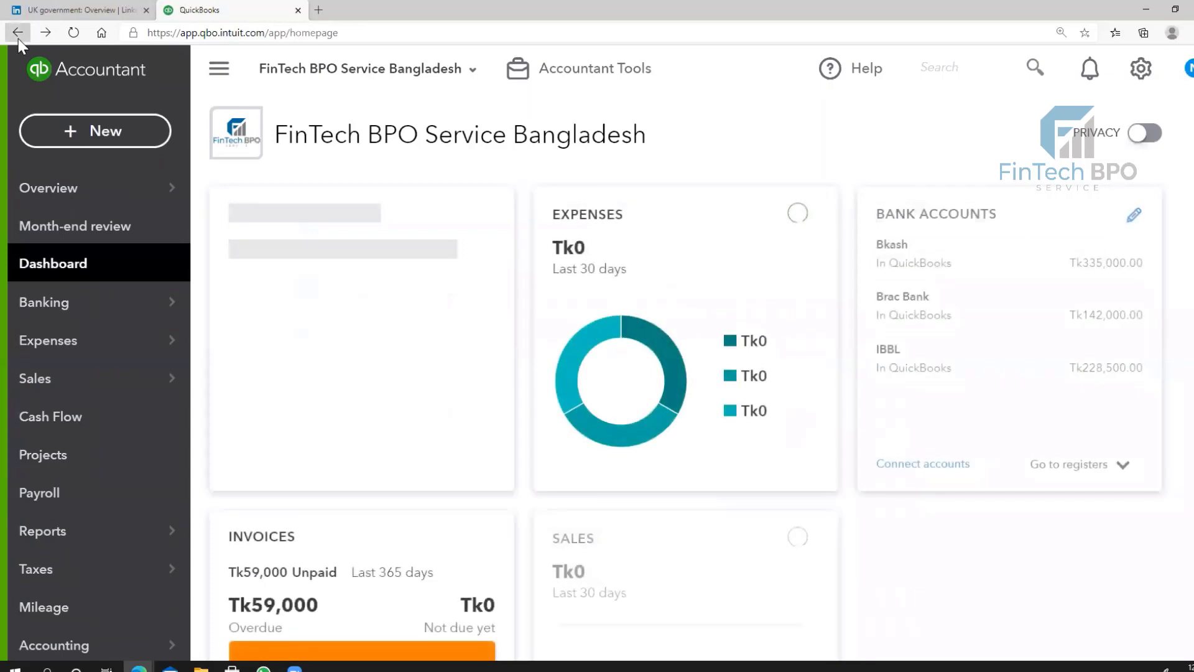
# Open the payroll plan selection and compare the features of Standard Payroll and Advanced Payroll
pyautogui.moveTo(139, 328)
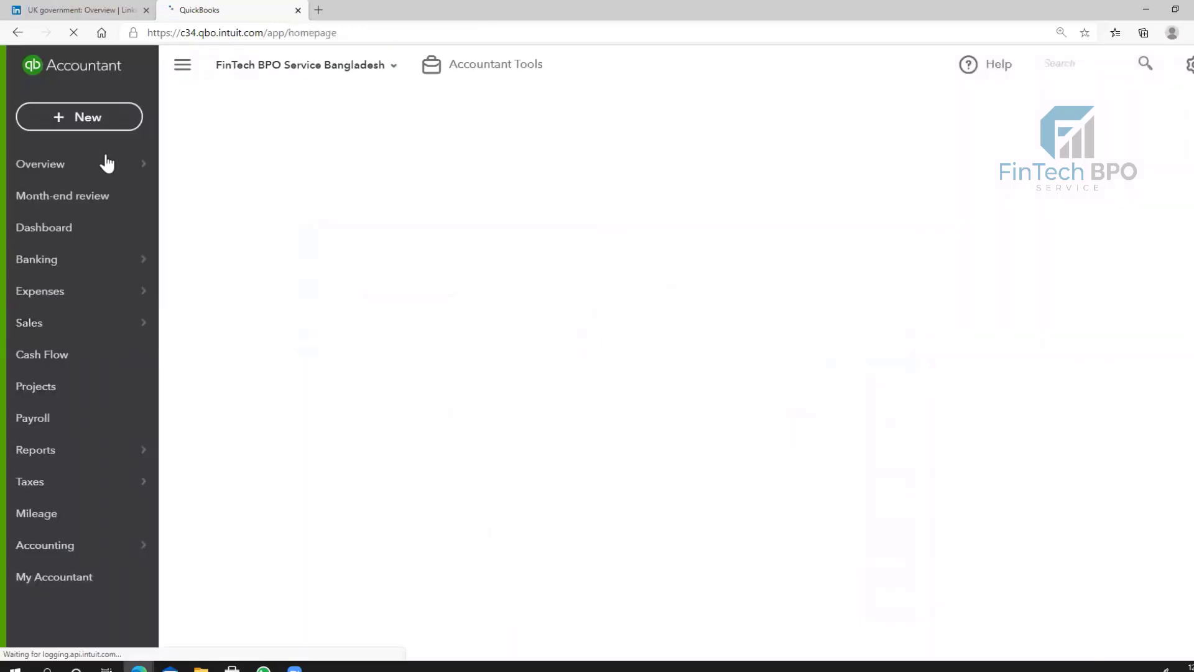
pyautogui.moveTo(5, 181)
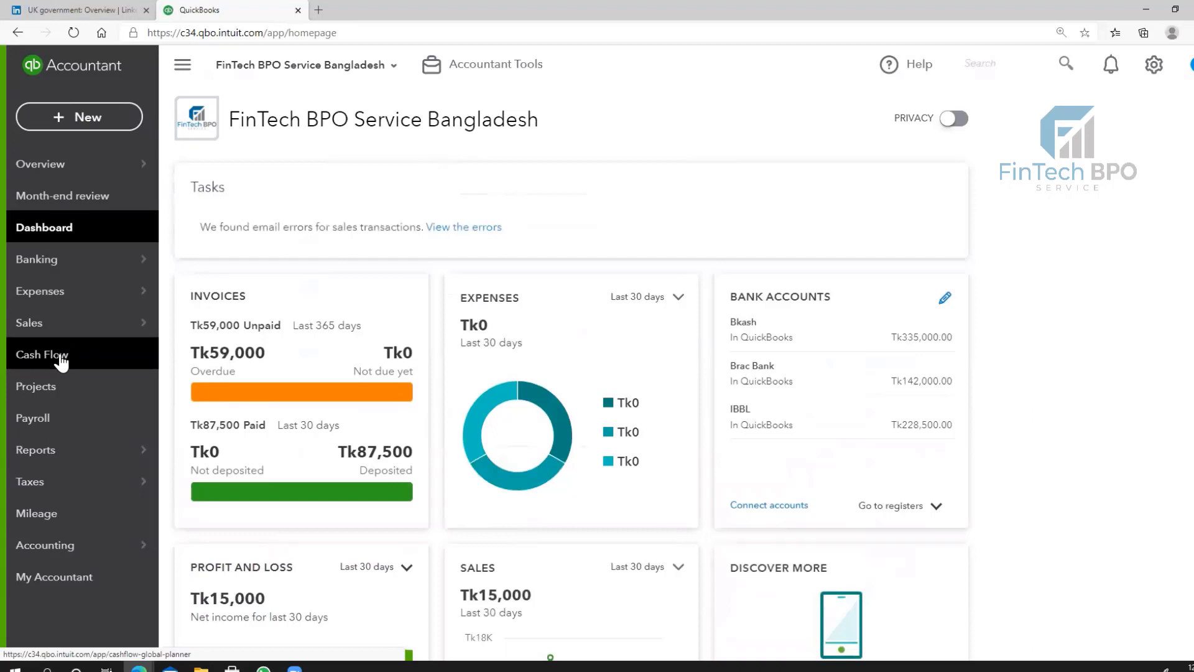
pyautogui.click(63, 358)
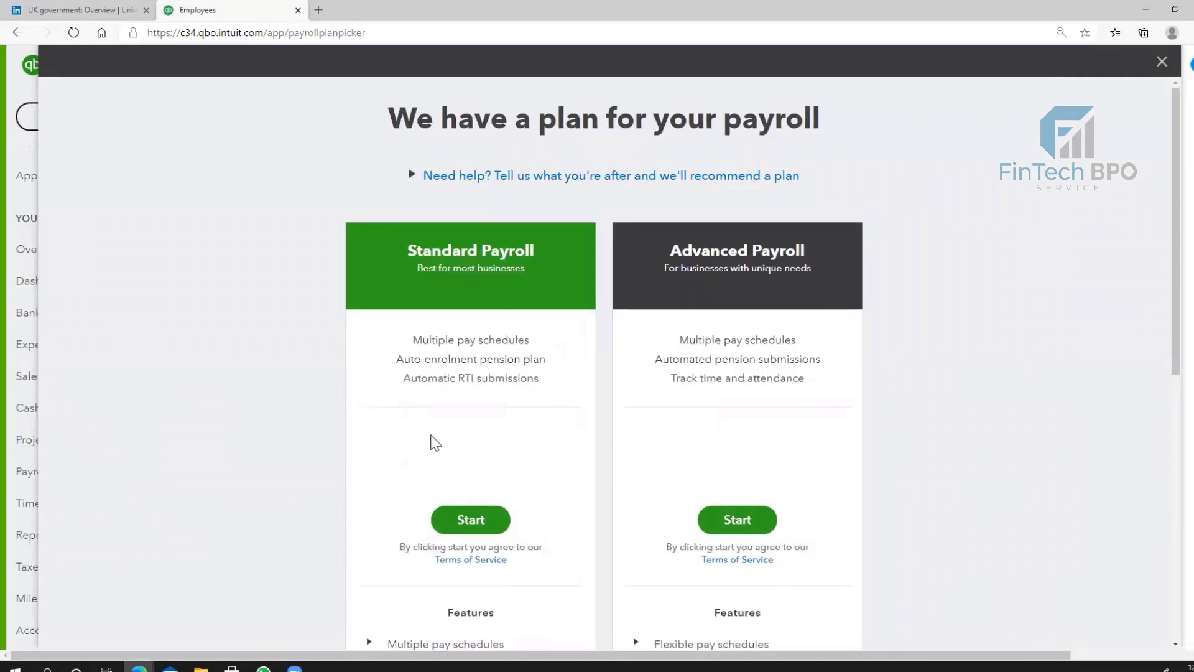
pyautogui.scroll(-1, 432, 440)
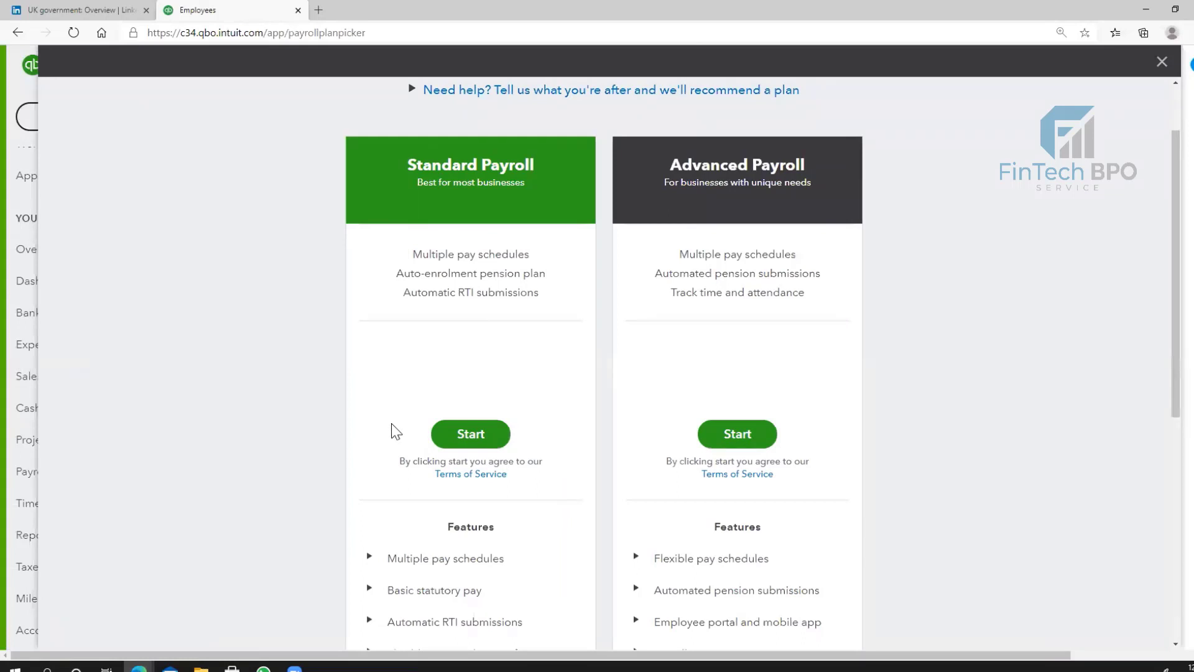
pyautogui.scroll(-1, 382, 431)
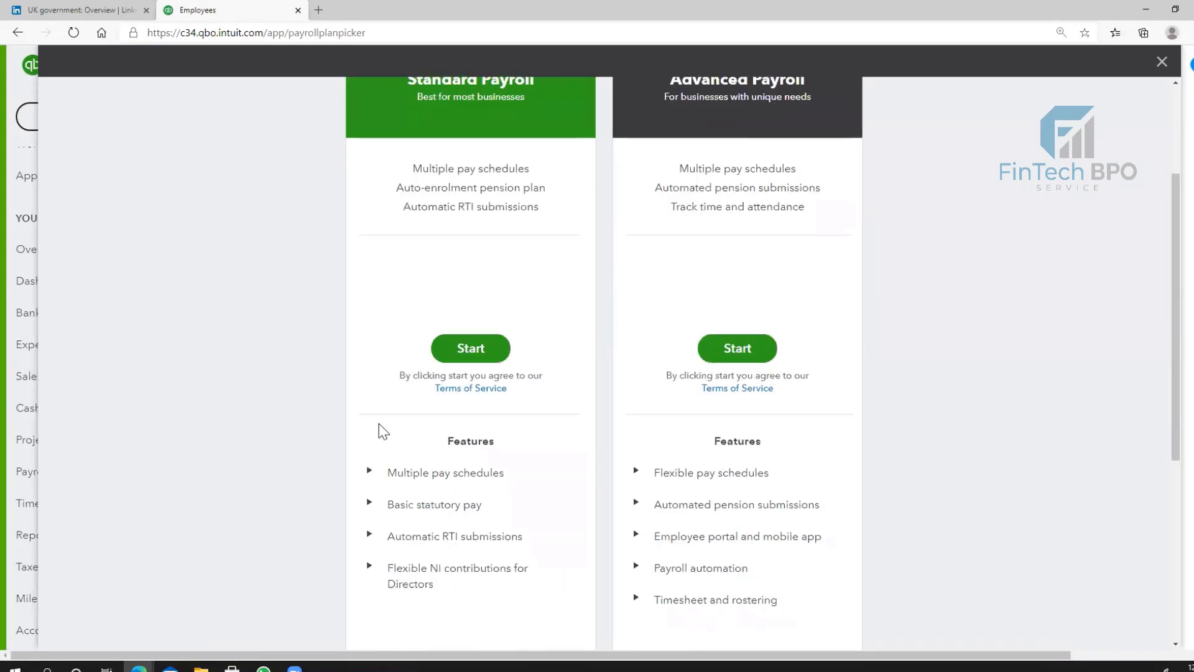
pyautogui.scroll(1, 374, 426)
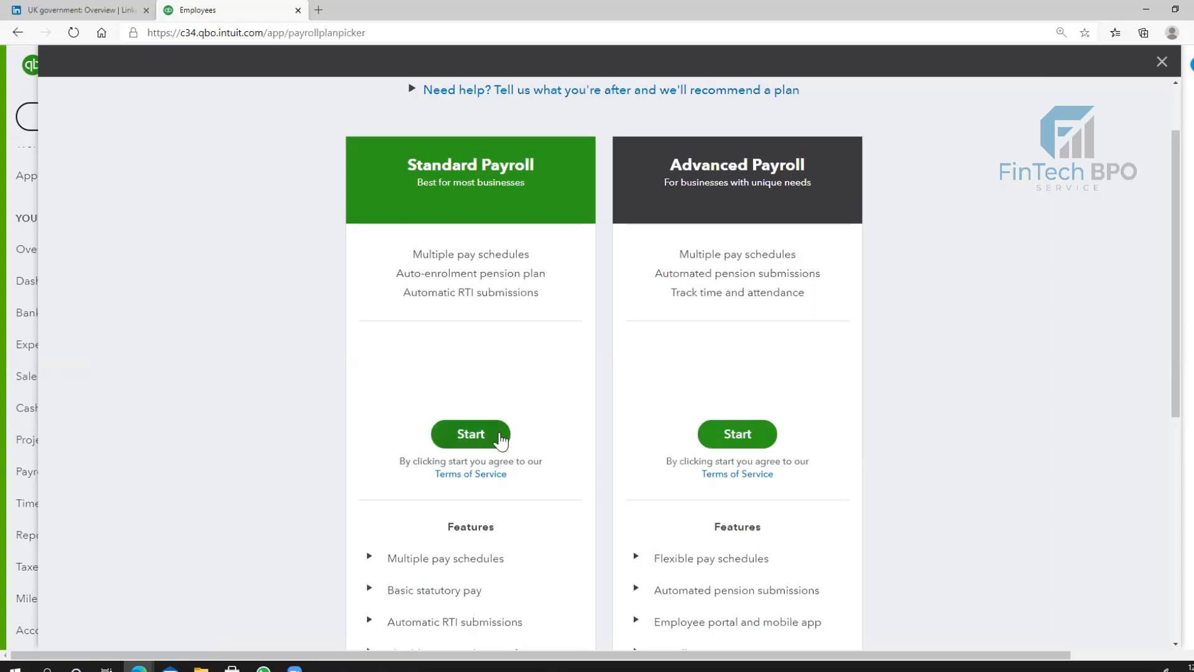
pyautogui.scroll(-3, 501, 440)
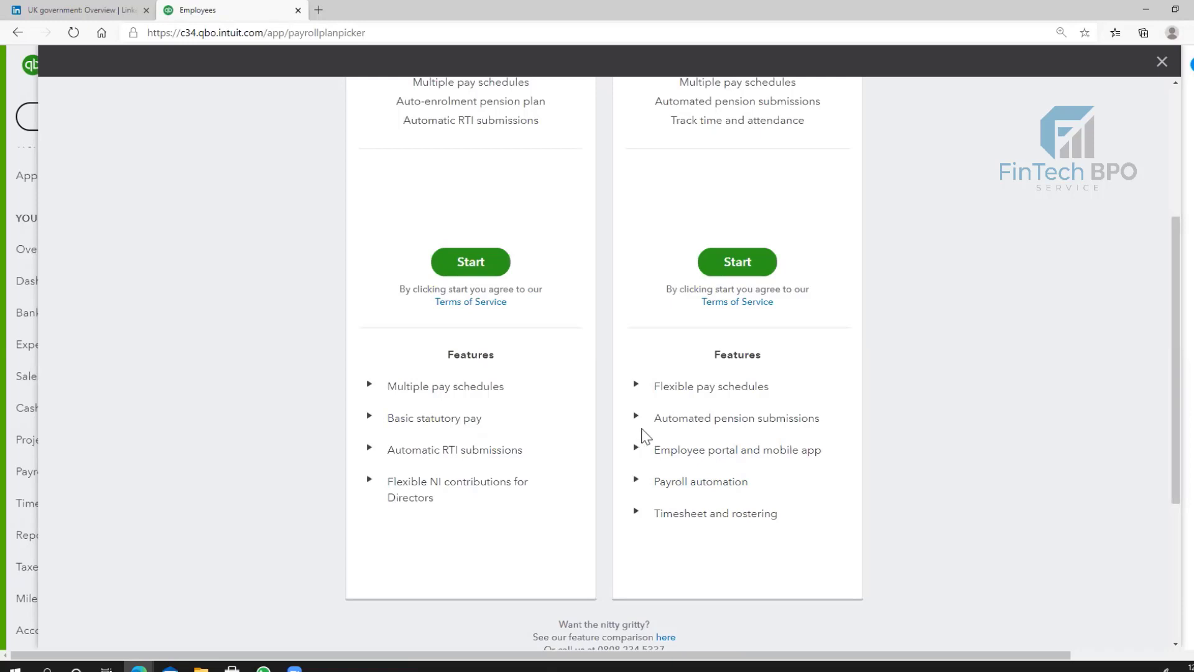
pyautogui.scroll(4, 646, 435)
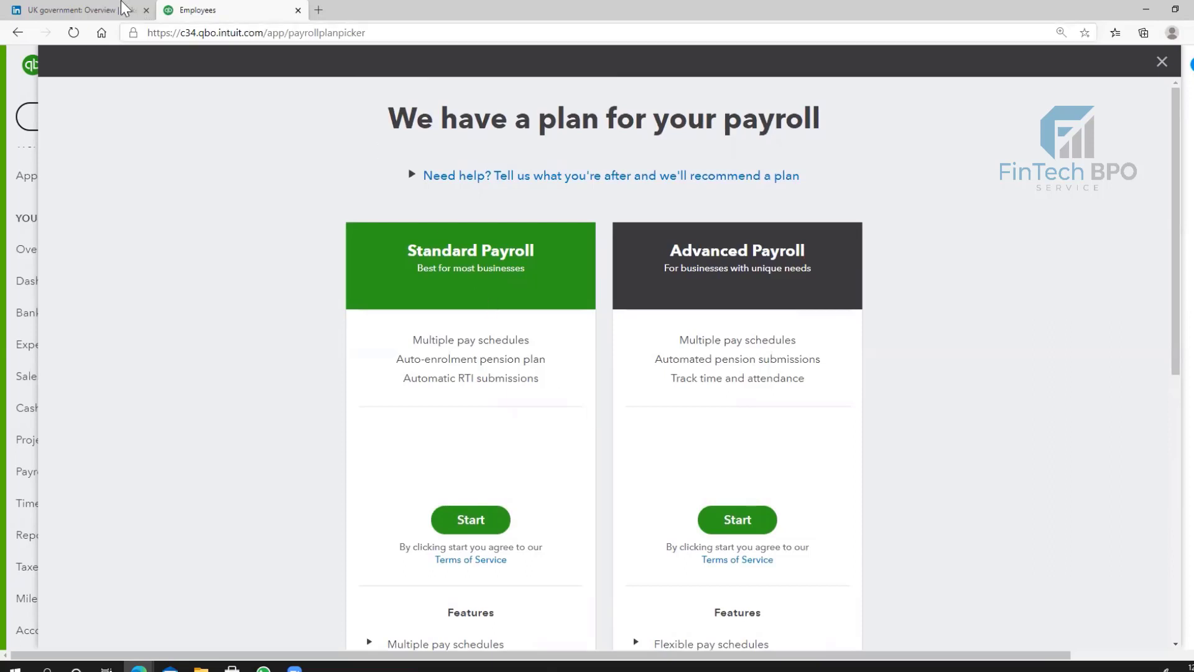
# Close the unrelated LinkedIn page and start the Standard Payroll plan
pyautogui.click(145, 10)
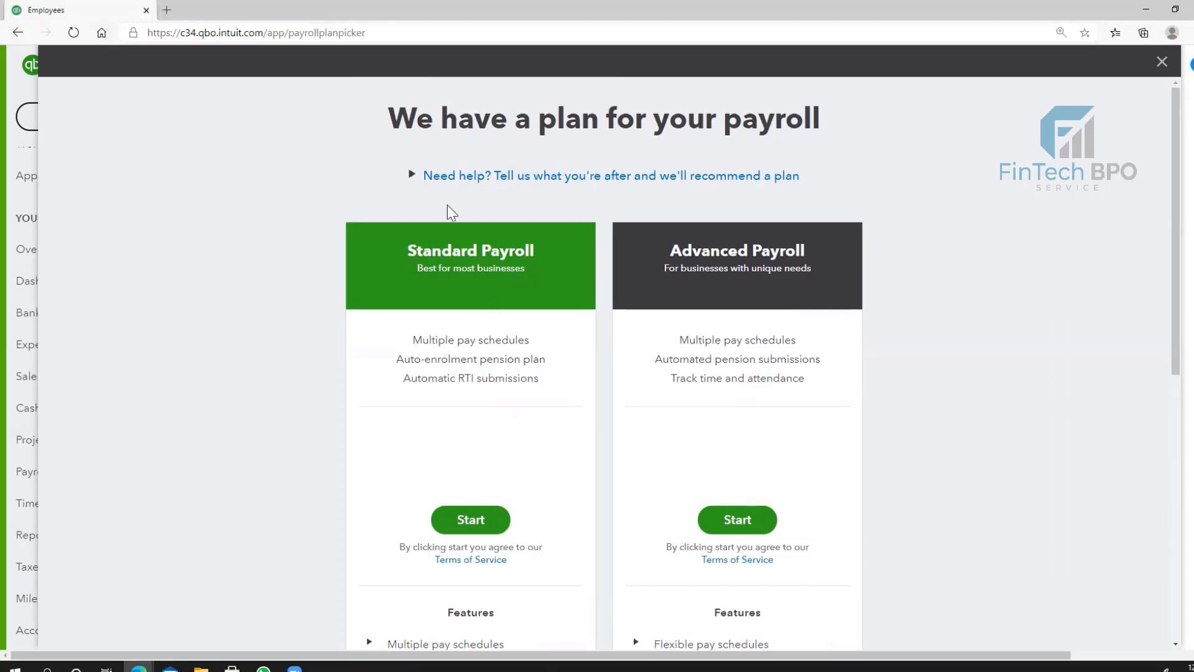
pyautogui.click(453, 521)
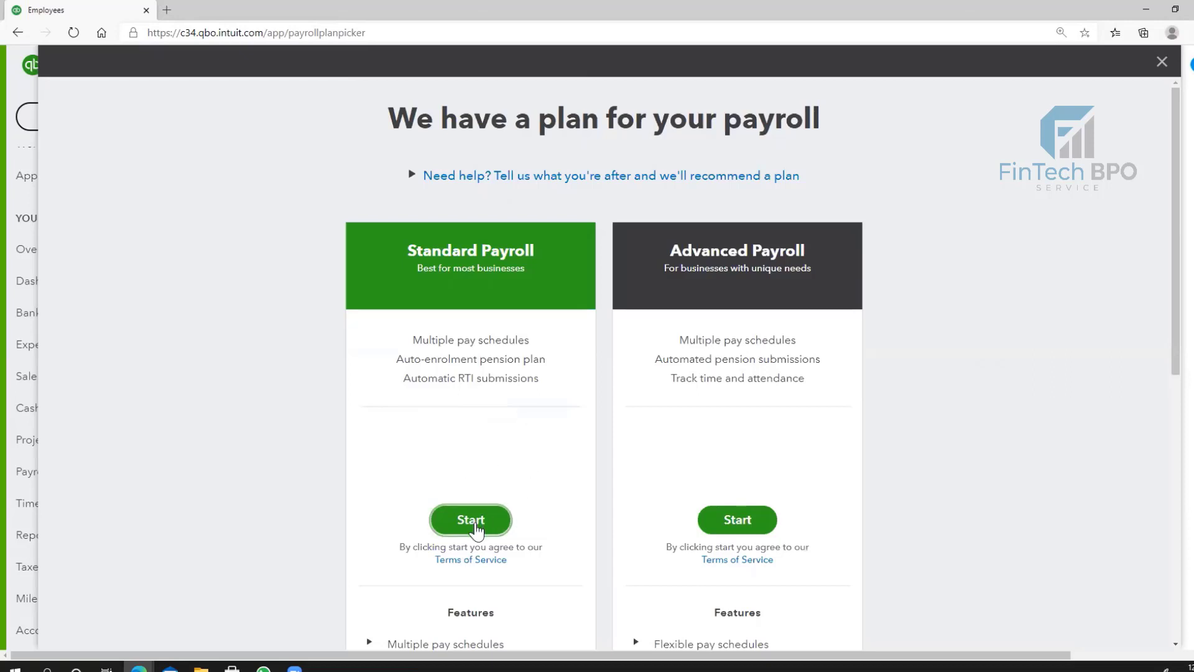
pyautogui.click(475, 530)
pyautogui.click(476, 529)
pyautogui.click(471, 530)
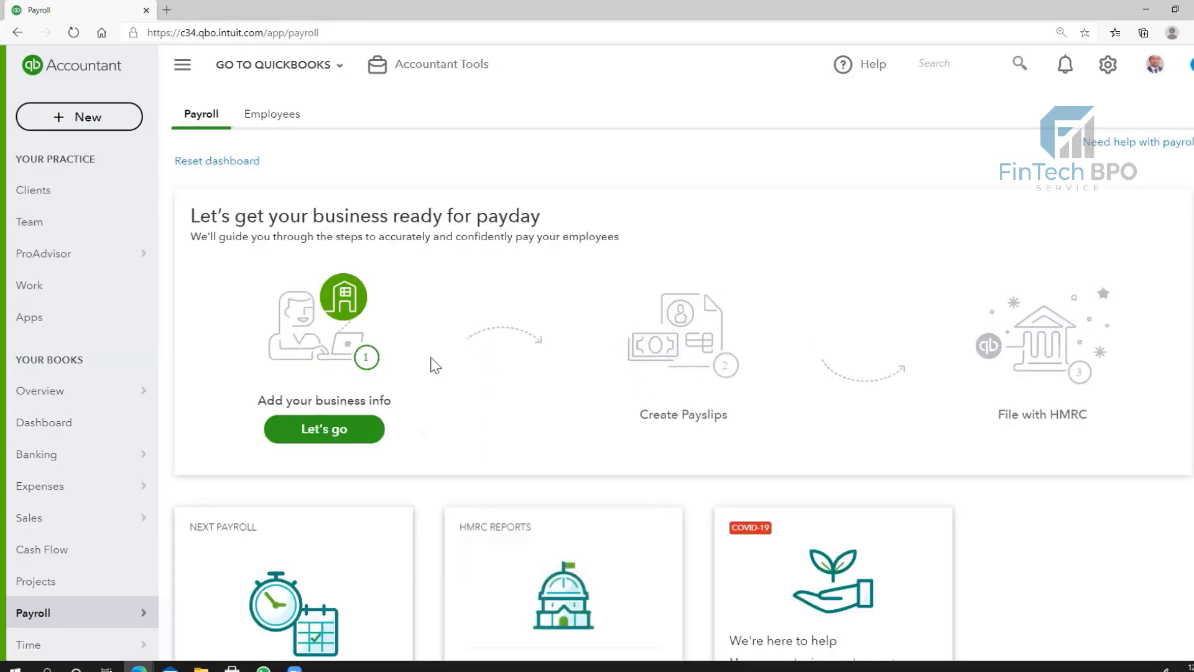
pyautogui.scroll(-3, 423, 387)
pyautogui.scroll(-1, 418, 391)
pyautogui.scroll(4, 411, 390)
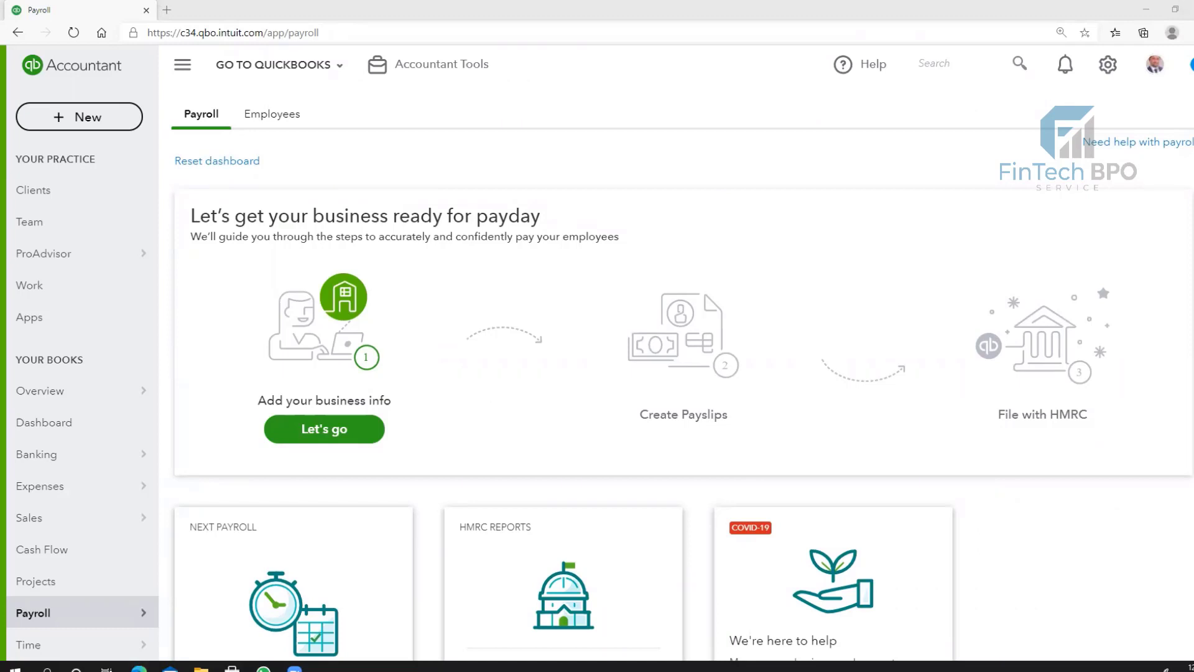
pyautogui.scroll(-3, 525, 448)
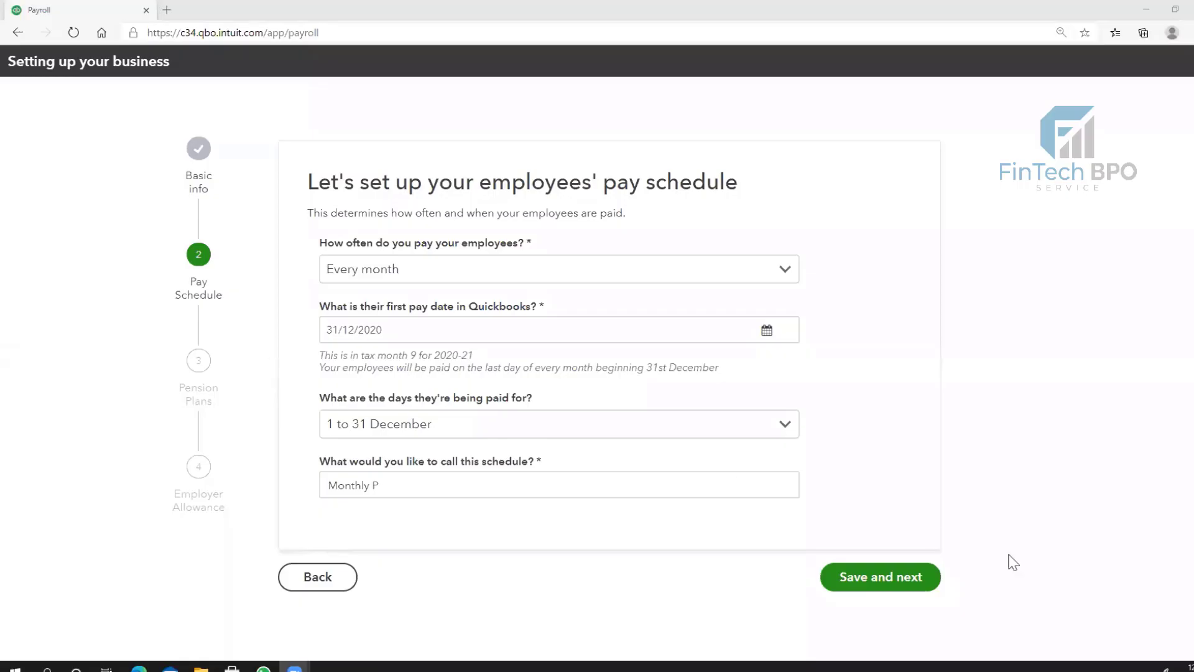
pyautogui.click(324, 576)
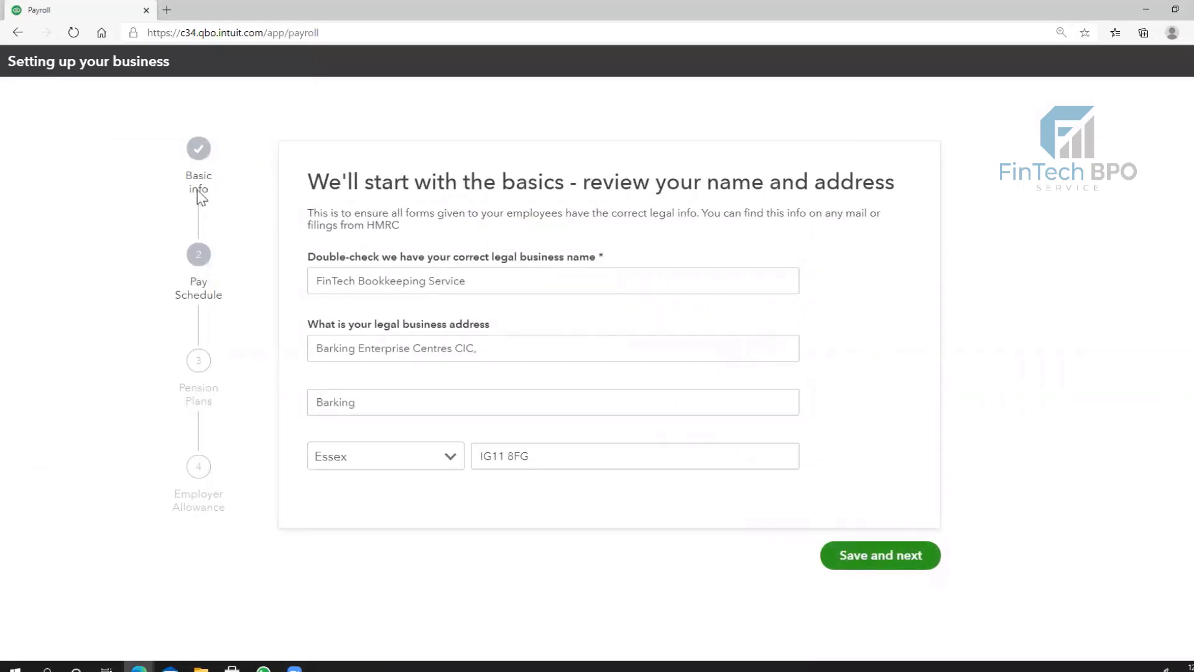
pyautogui.click(17, 33)
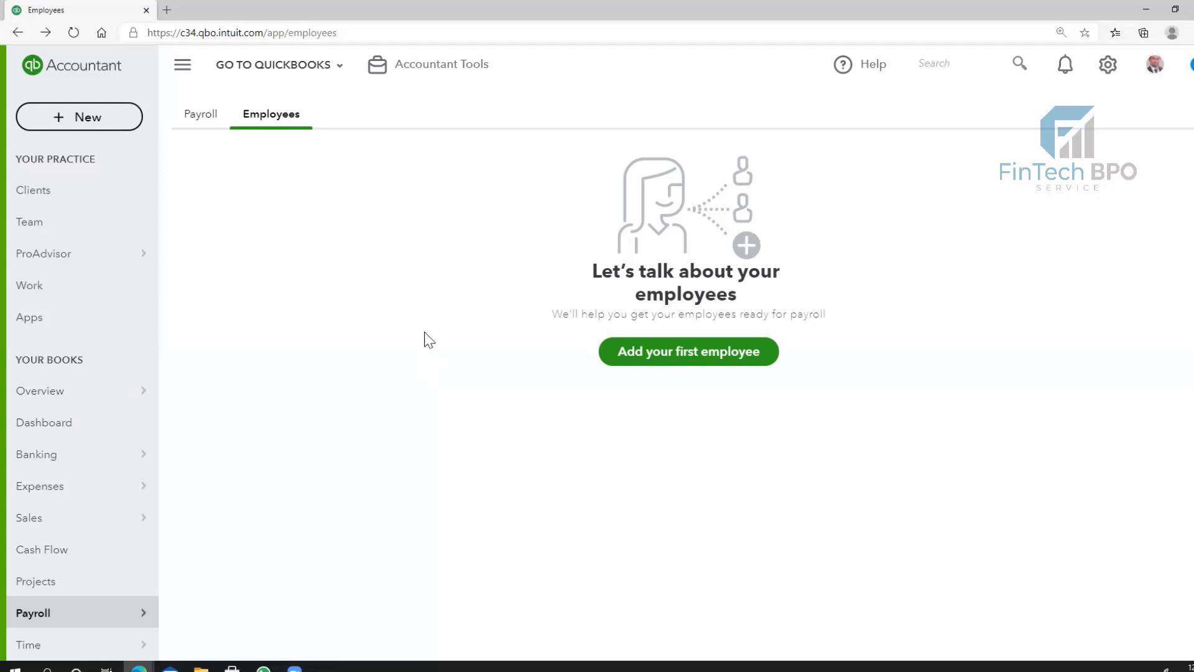
pyautogui.click(195, 118)
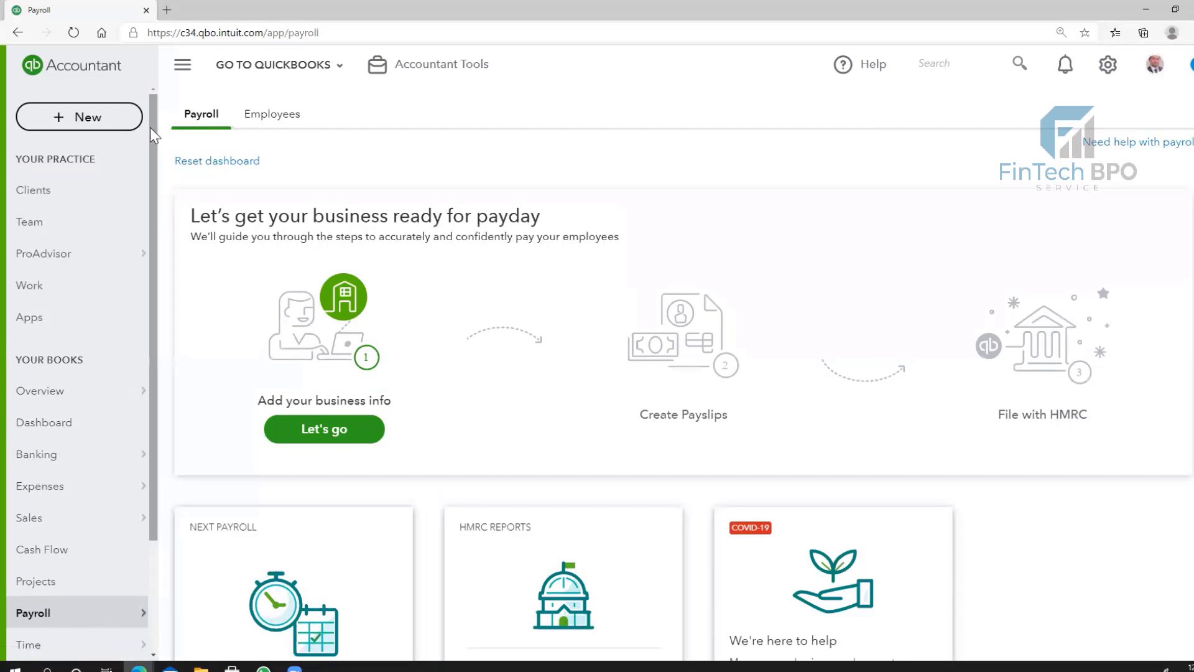
# Begin the payroll business setup, answer No to having paid employees before, and accept the legal business name and address
pyautogui.click(340, 437)
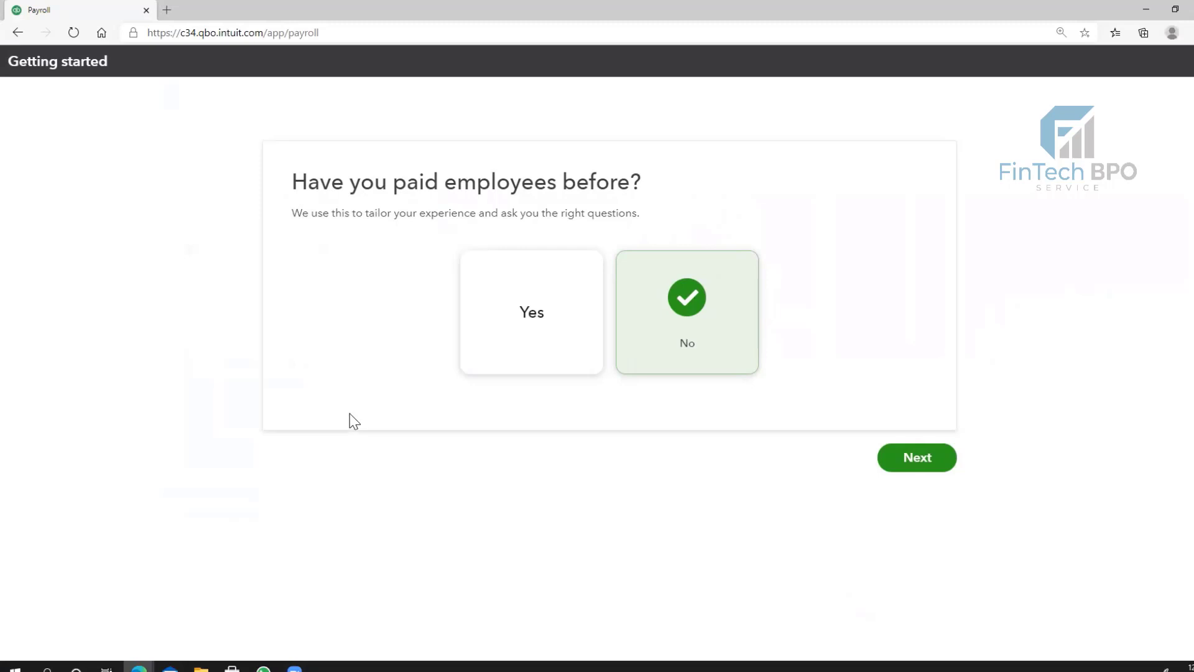
pyautogui.click(931, 461)
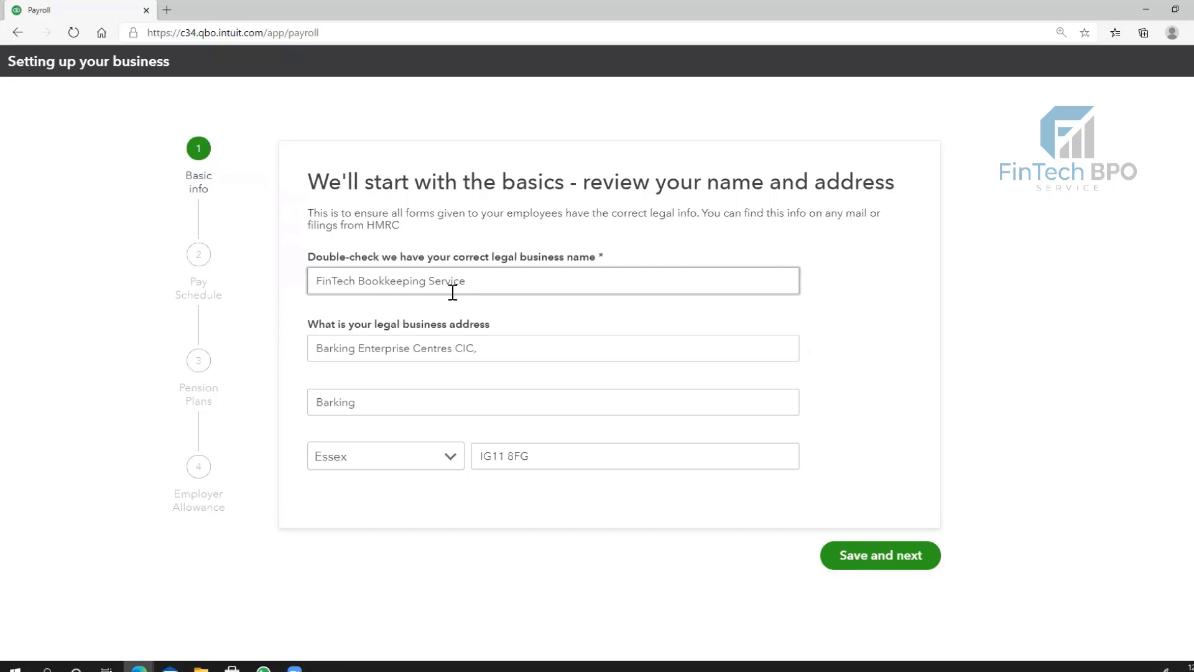
pyautogui.click(872, 559)
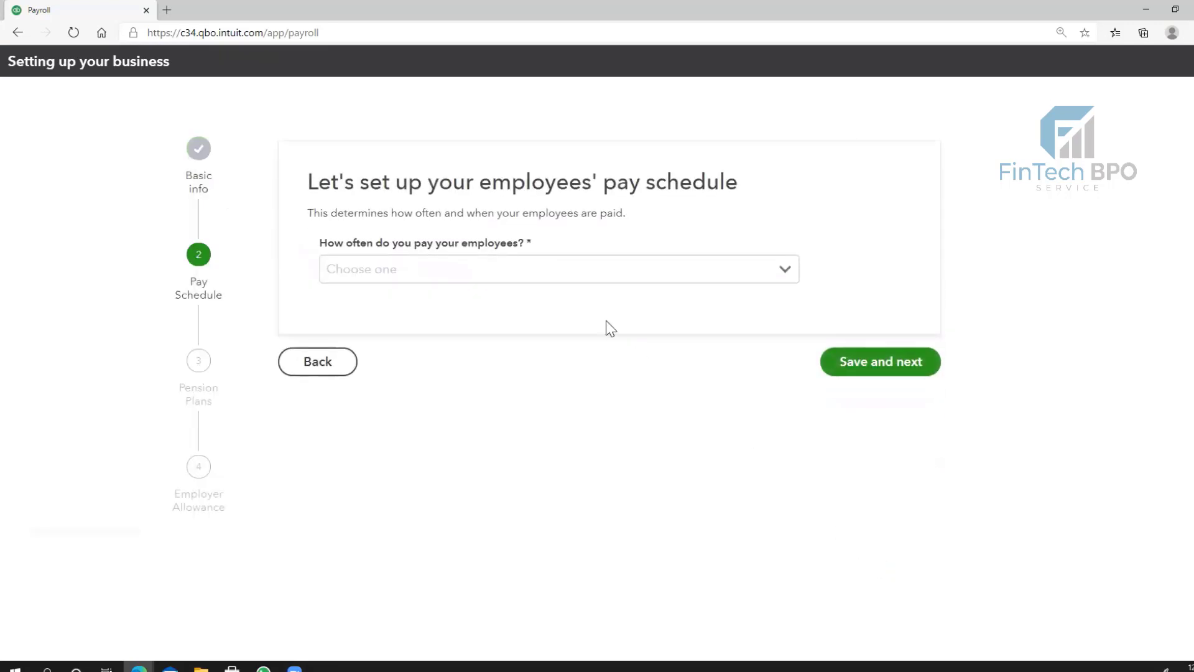
# Set the employees' pay schedule to every month with a first pay date of 31/12/2020
pyautogui.click(584, 279)
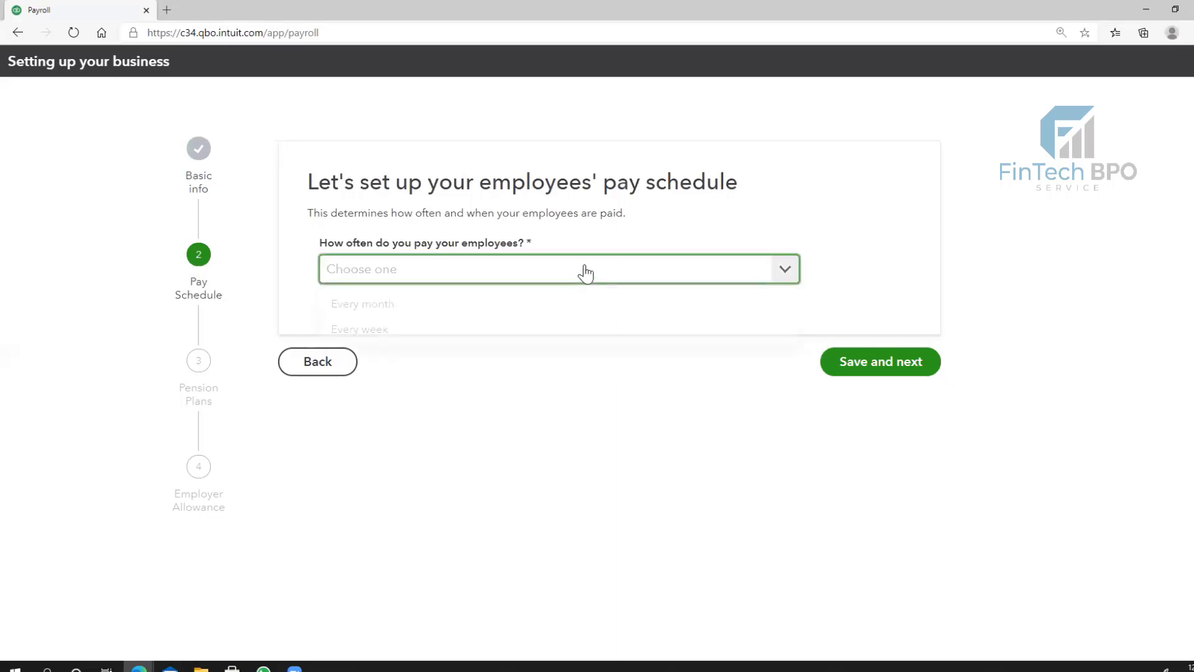
pyautogui.click(458, 307)
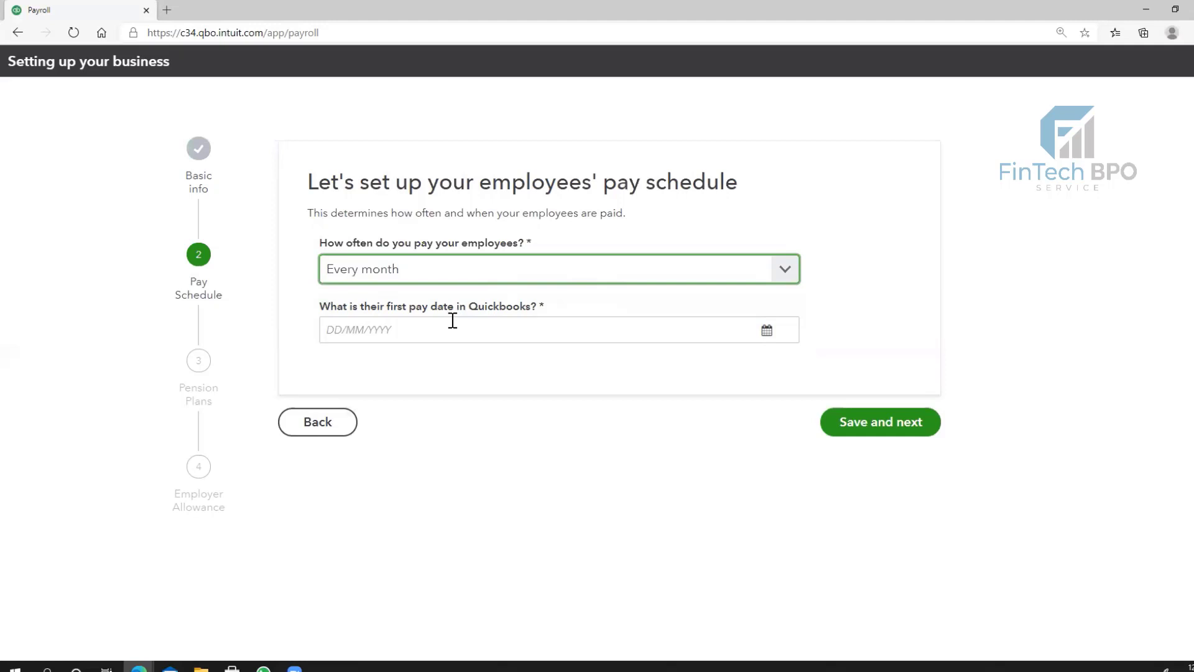
pyautogui.click(767, 330)
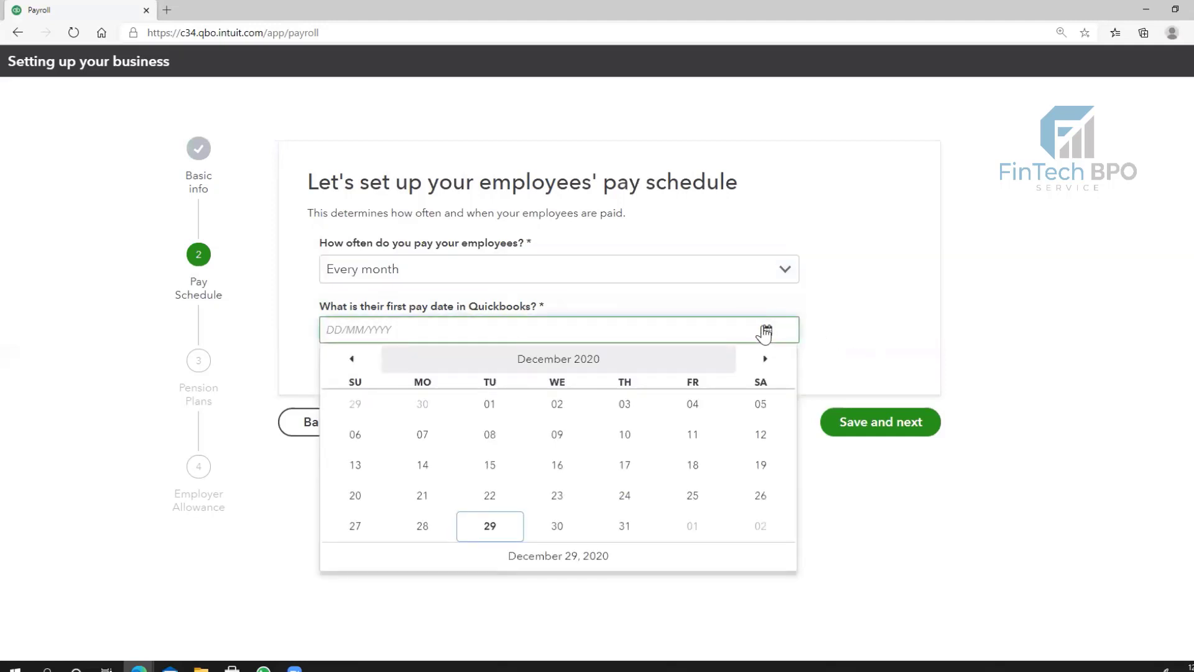
pyautogui.click(626, 537)
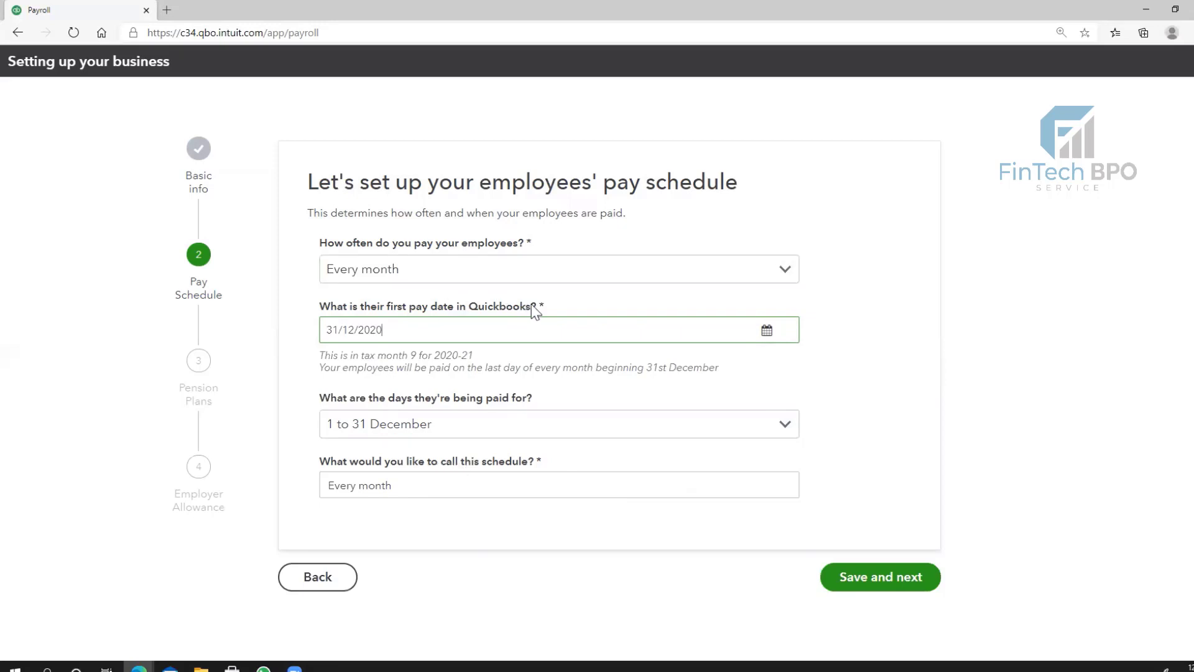
# Name the pay schedule "Monthly Payroll" and save it
pyautogui.moveTo(419, 488); pyautogui.dragTo(314, 491)
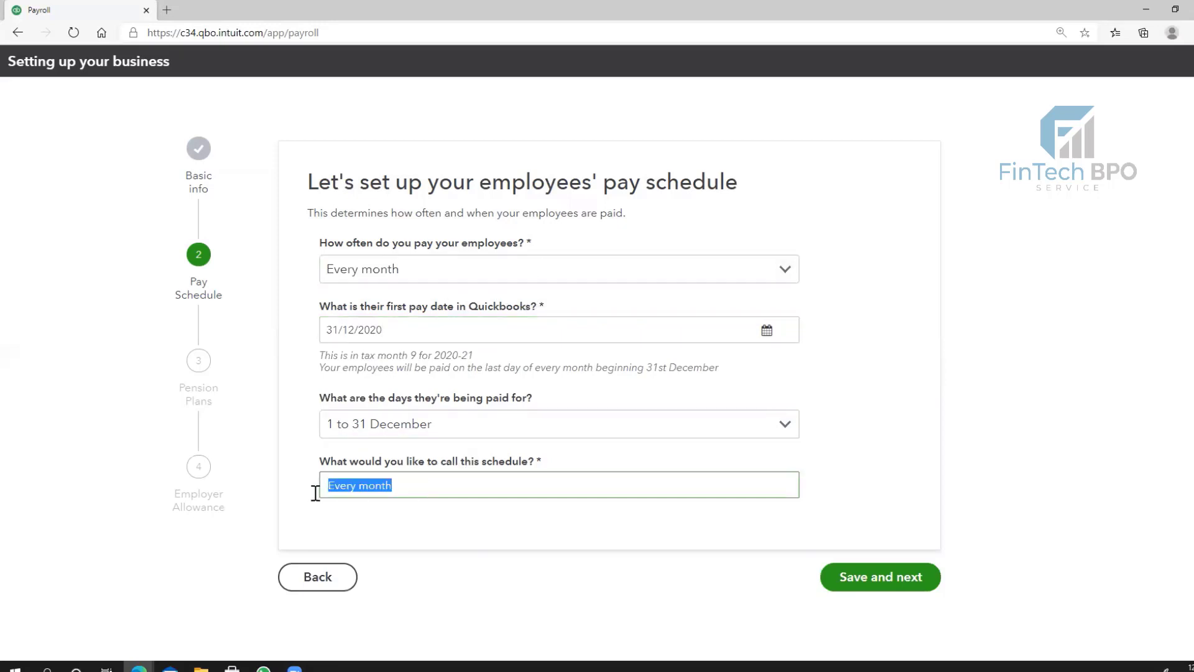
pyautogui.write('Mo')
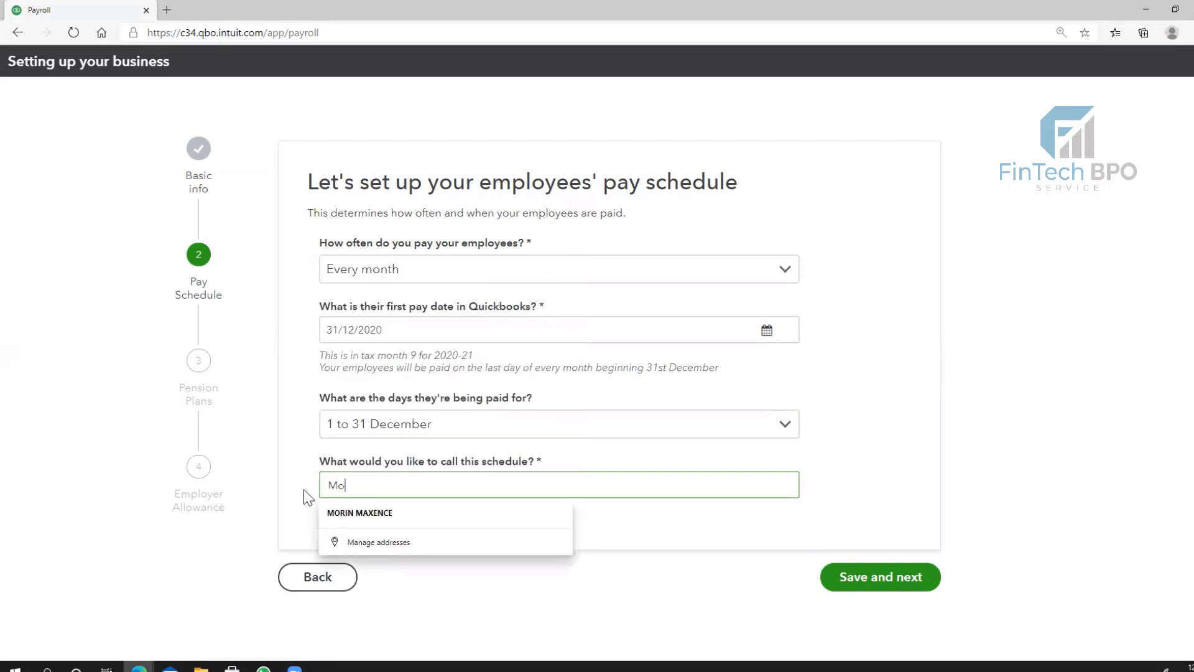
pyautogui.write('nthly ')
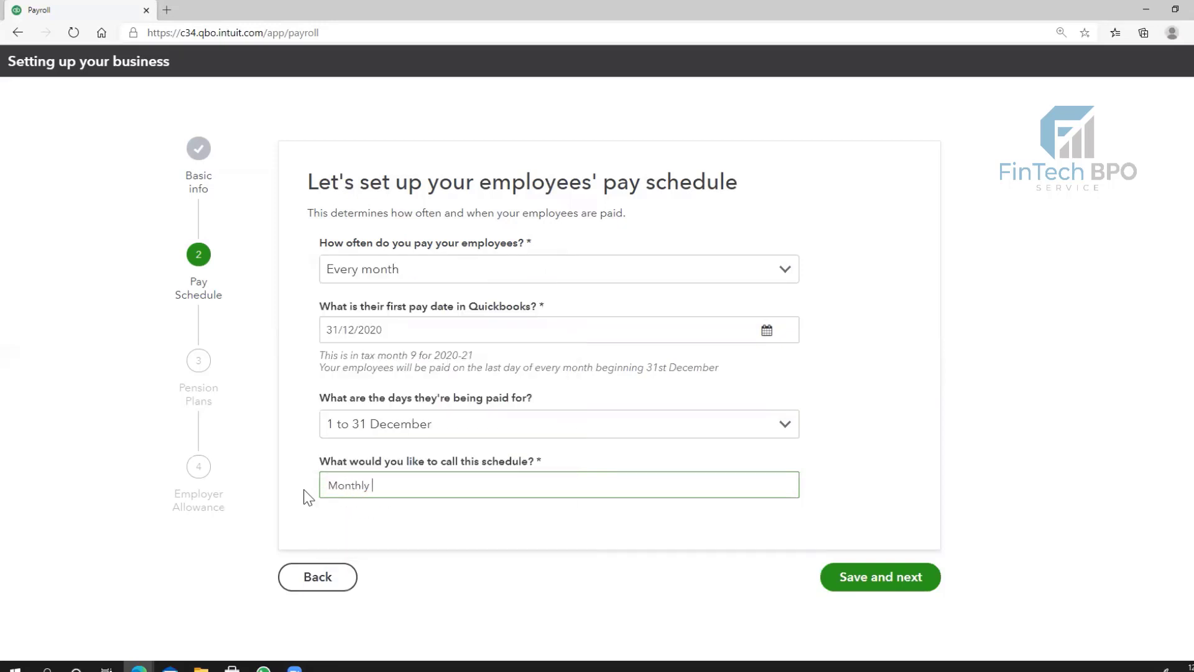
pyautogui.write('Payslip')
pyautogui.press('BackSpace')
pyautogui.press('BackSpace')
pyautogui.press('BackSpace')
pyautogui.press('BackSpace')
pyautogui.press('BackSpace')
pyautogui.press('BackSpace')
pyautogui.press('BackSpace')
pyautogui.write('Payroll')
pyautogui.click(876, 588)
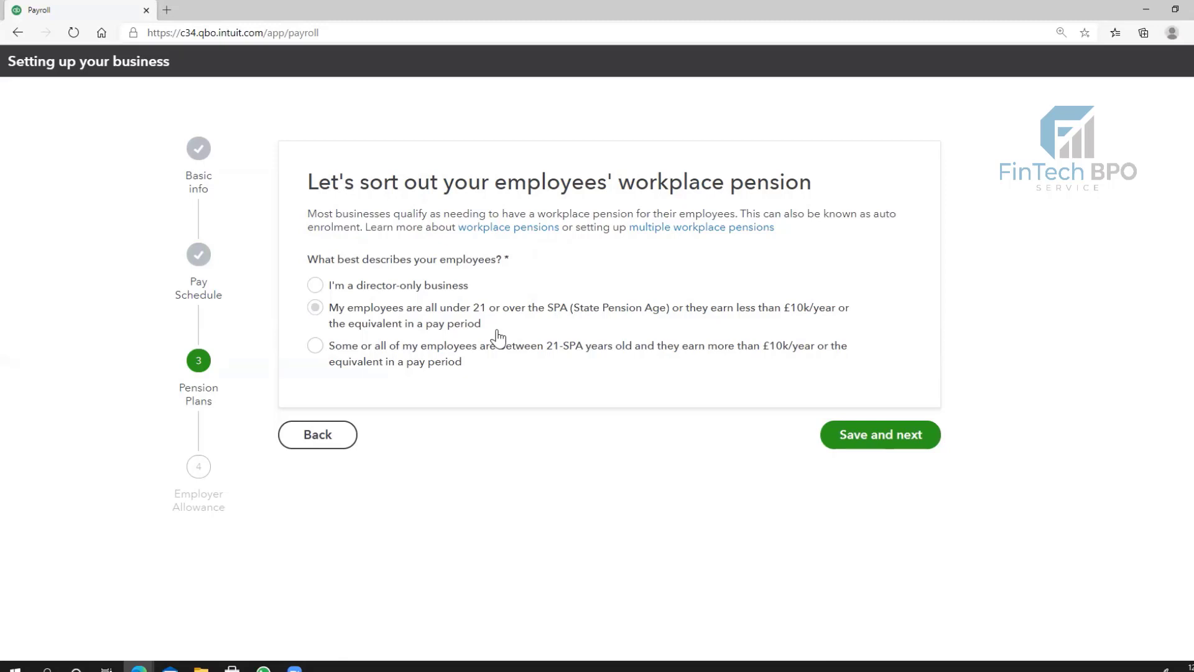
# Declare that some or all employees are between 21 and SPA earning over £10k/year with an existing workplace pension plan, and save
pyautogui.click(316, 346)
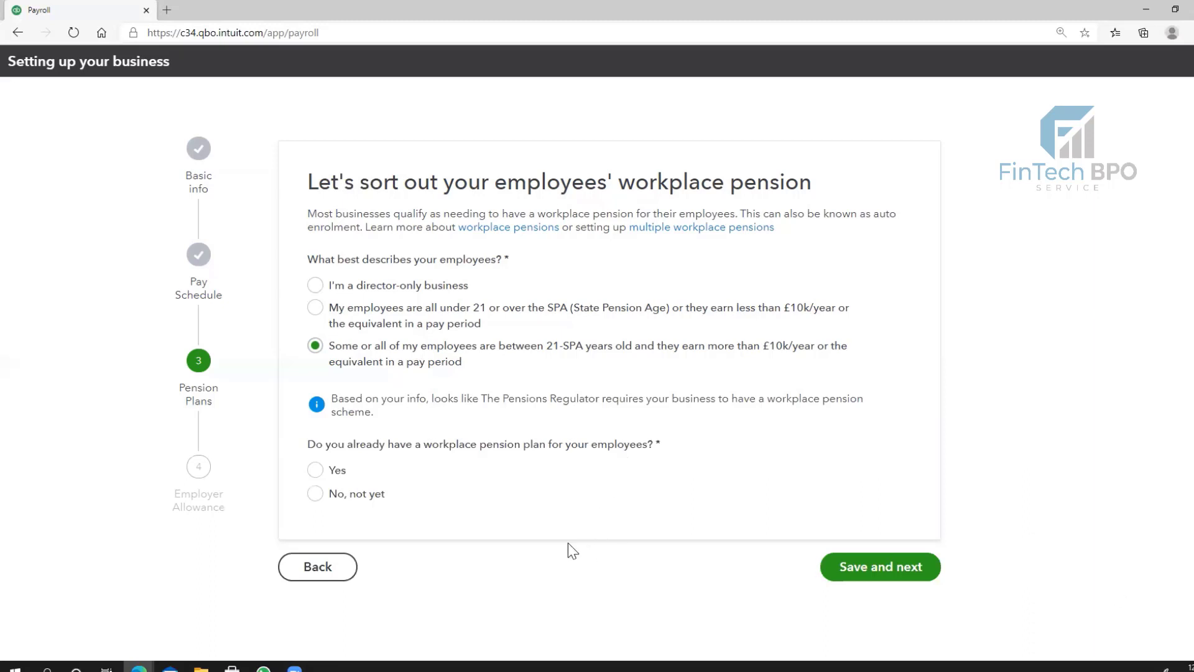
pyautogui.click(317, 472)
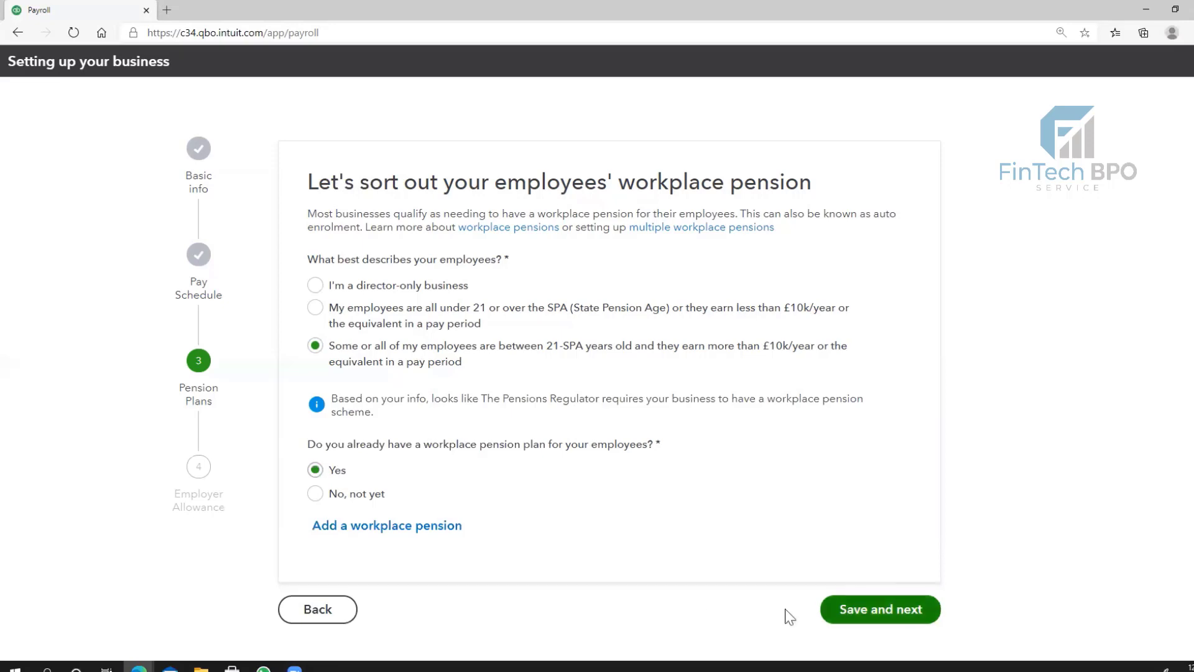
pyautogui.click(869, 613)
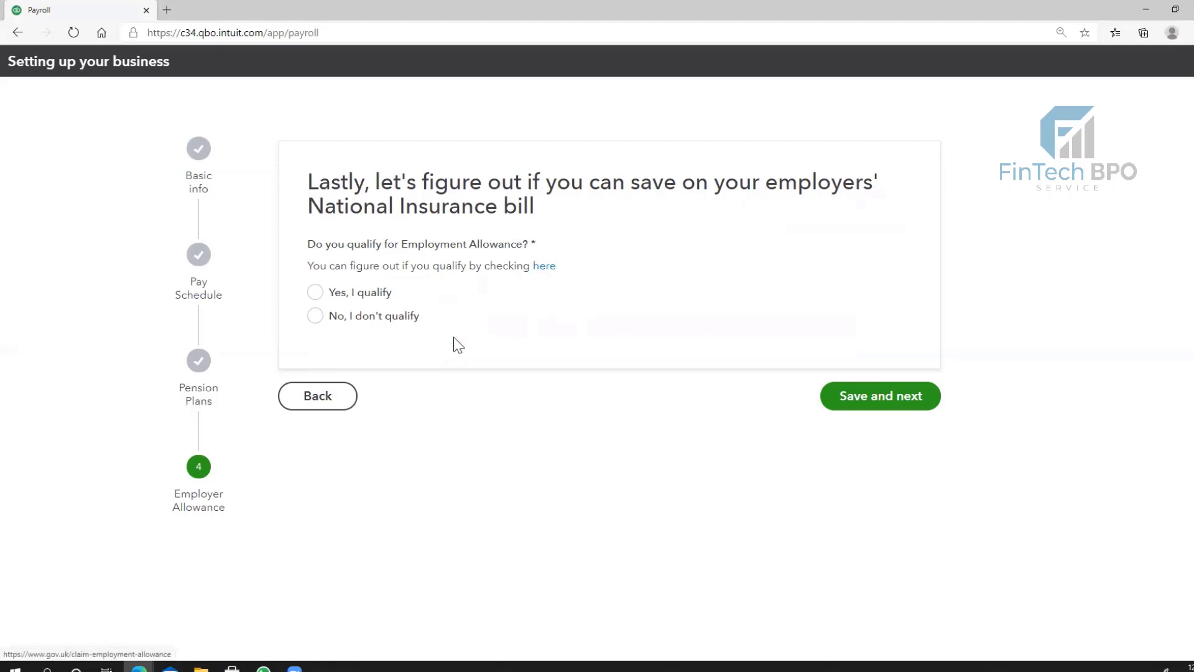
# Declare that the business qualifies for Employment Allowance, answer No to state aid rules, and save
pyautogui.click(315, 293)
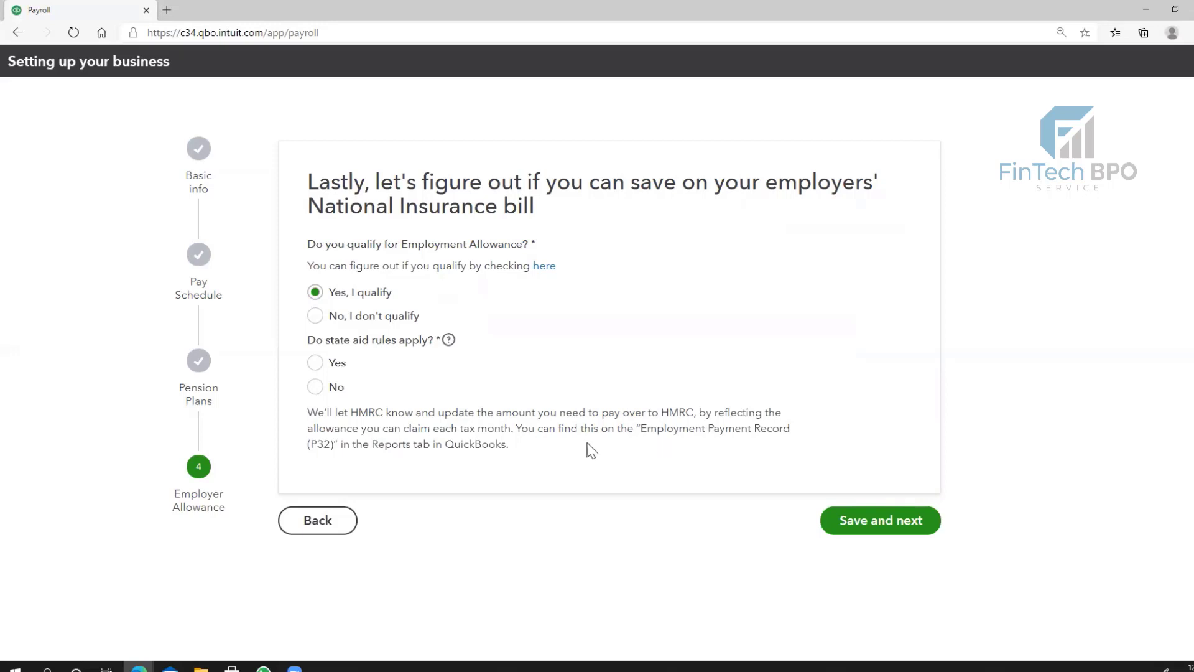
pyautogui.click(449, 341)
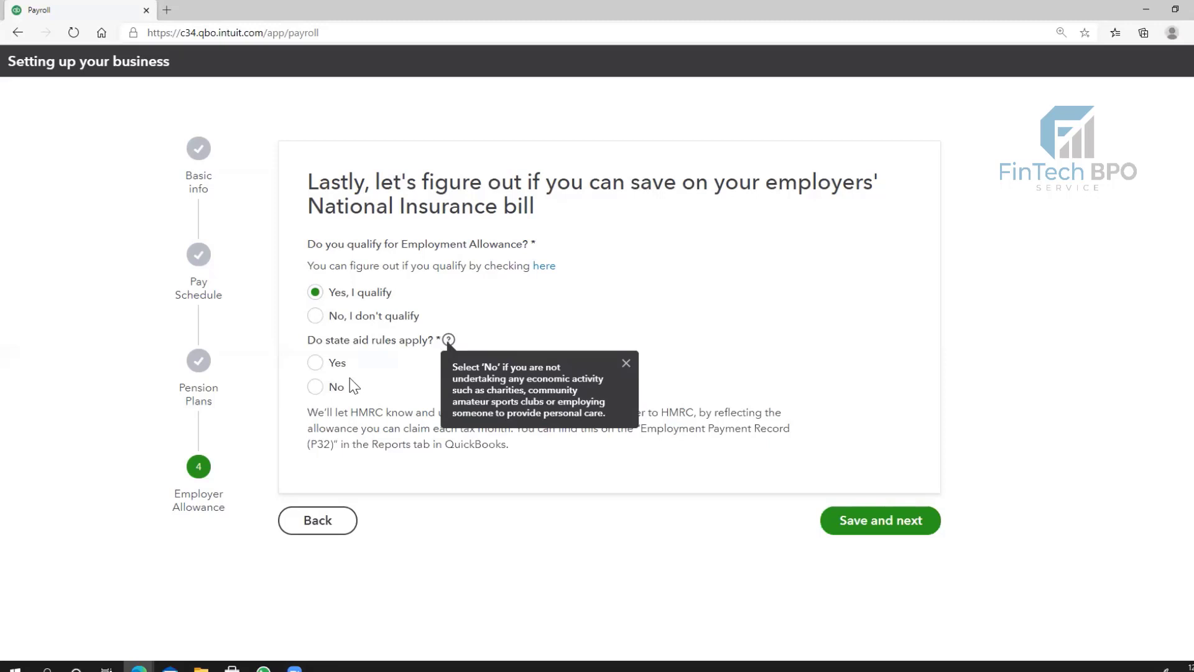
pyautogui.click(317, 388)
pyautogui.click(867, 527)
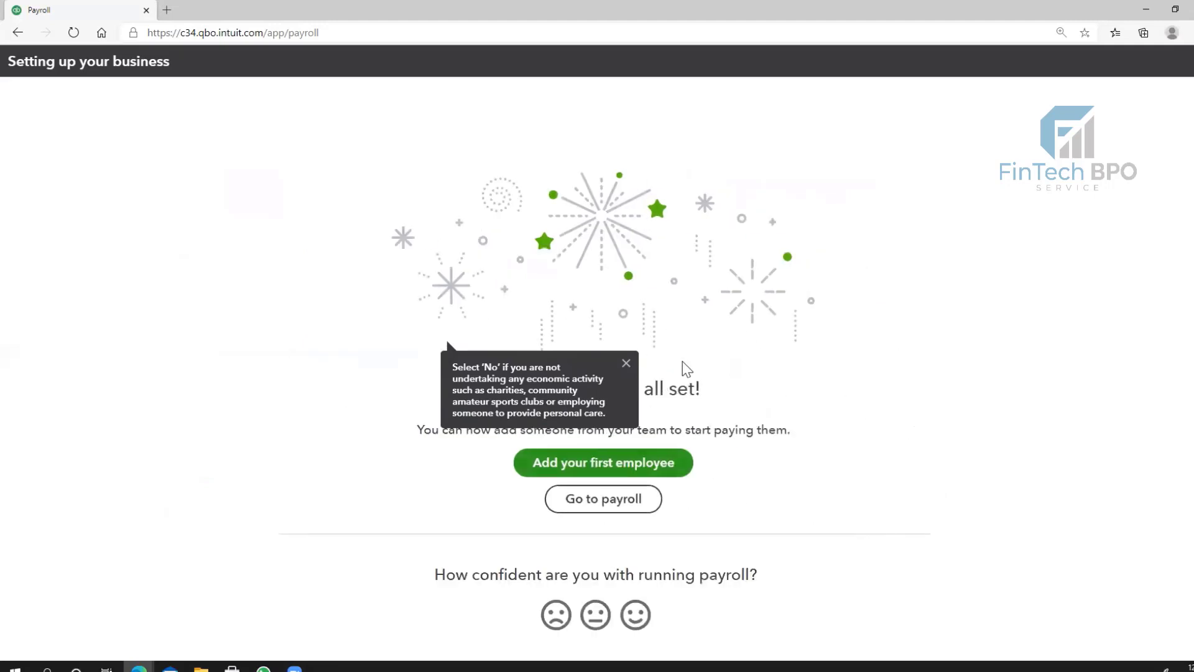
# Start adding the first employee with their legal first and last name, correcting the last name's spelling, and continue to the basic info
pyautogui.click(627, 364)
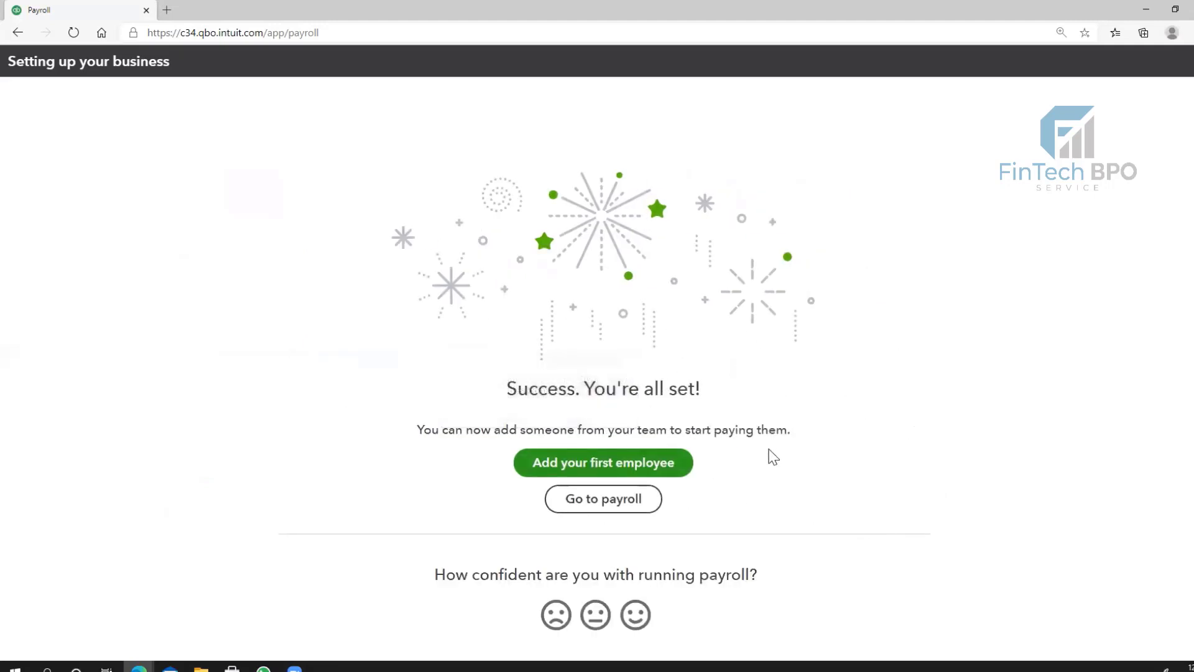
pyautogui.click(661, 469)
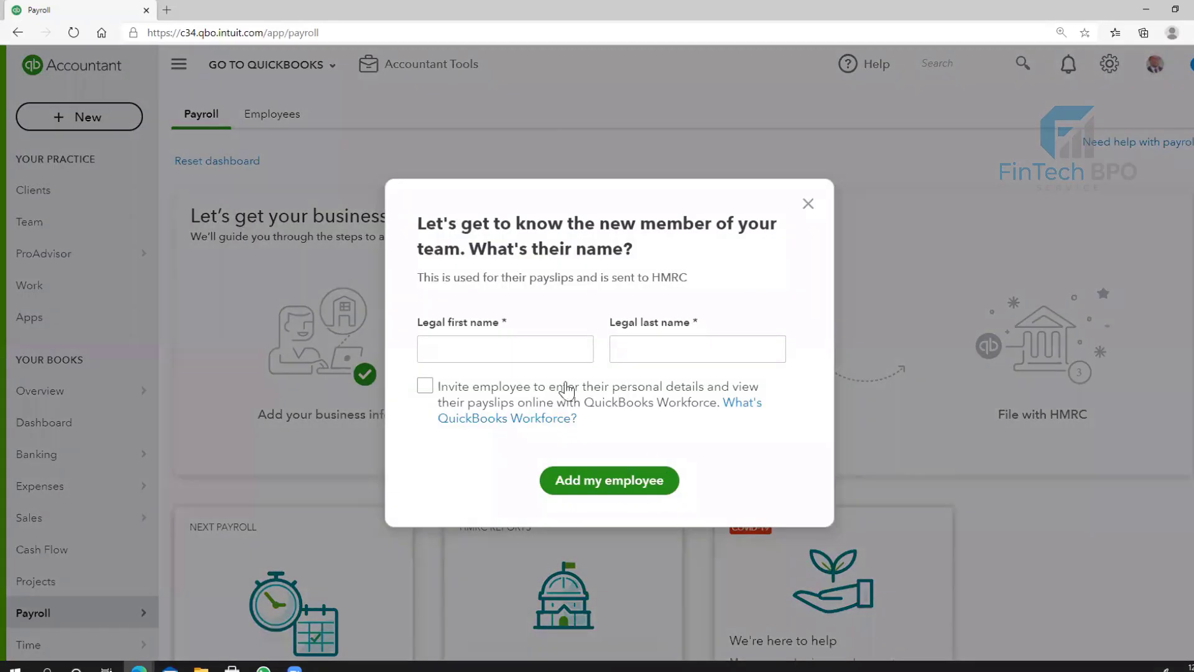
pyautogui.click(542, 343)
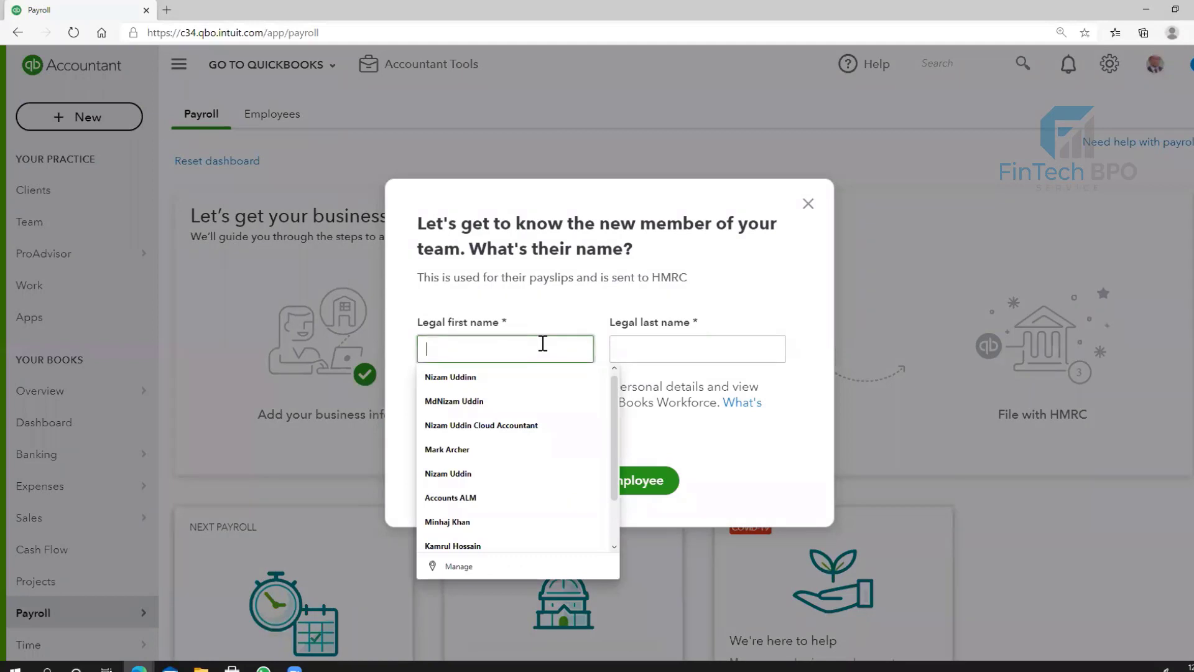
pyautogui.click(522, 377)
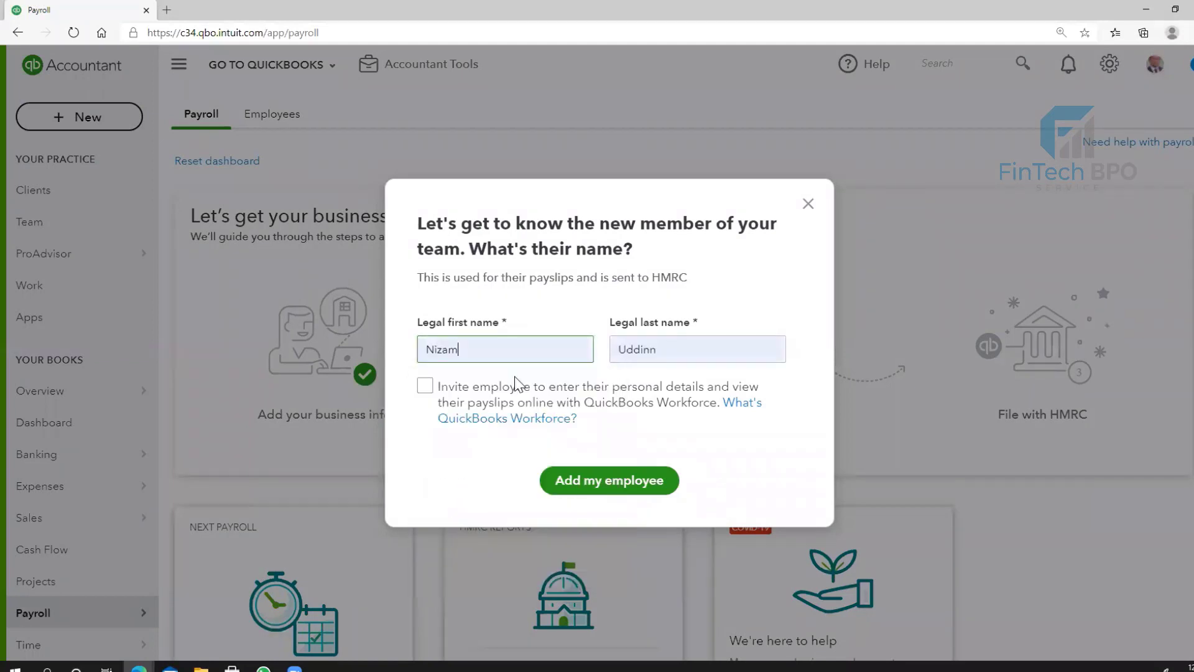
pyautogui.click(694, 354)
pyautogui.press('BackSpace')
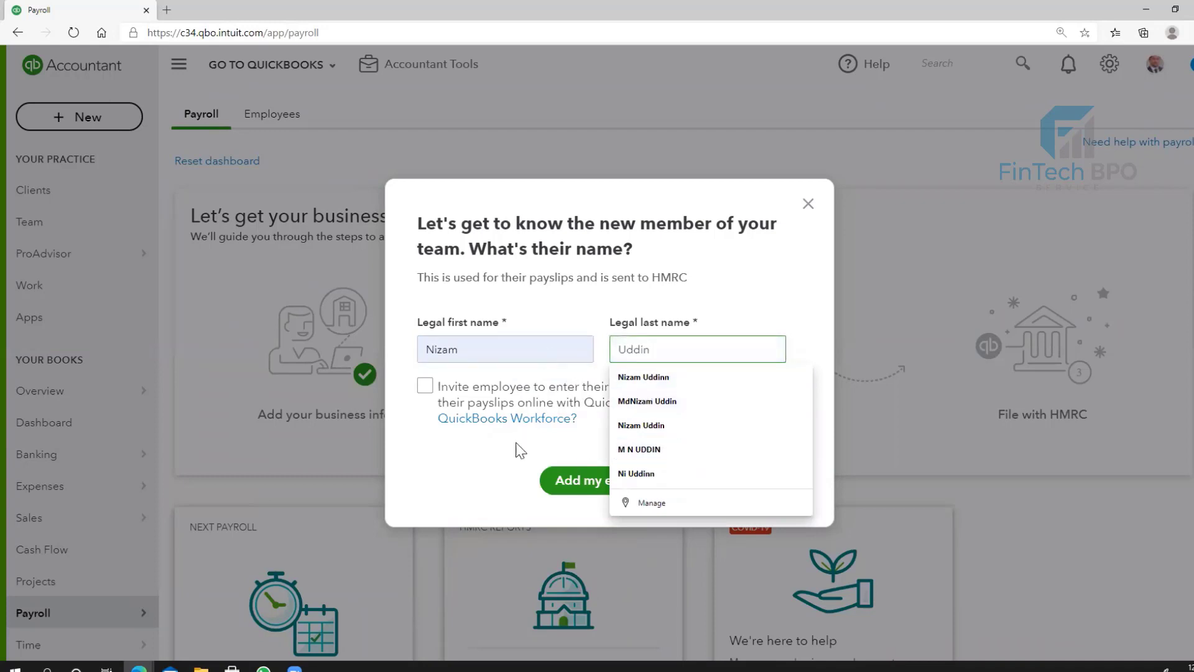
pyautogui.click(491, 472)
pyautogui.click(590, 490)
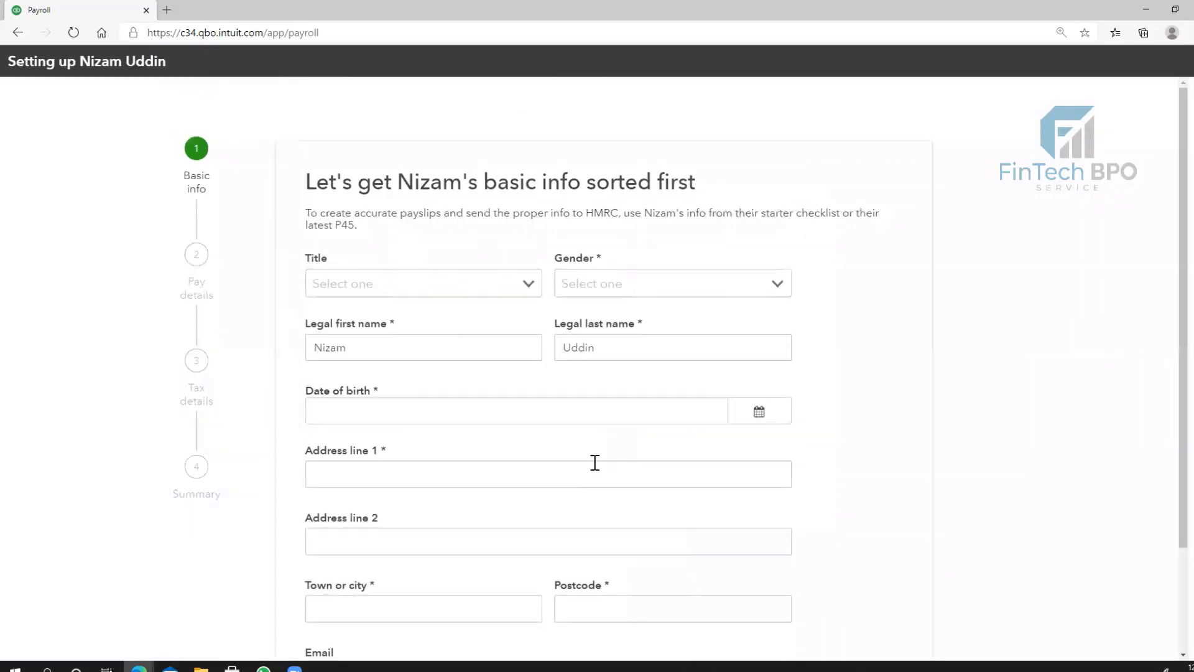
# Set the employee's title to Mr and gender to Male, and enter their date of birth
pyautogui.click(502, 288)
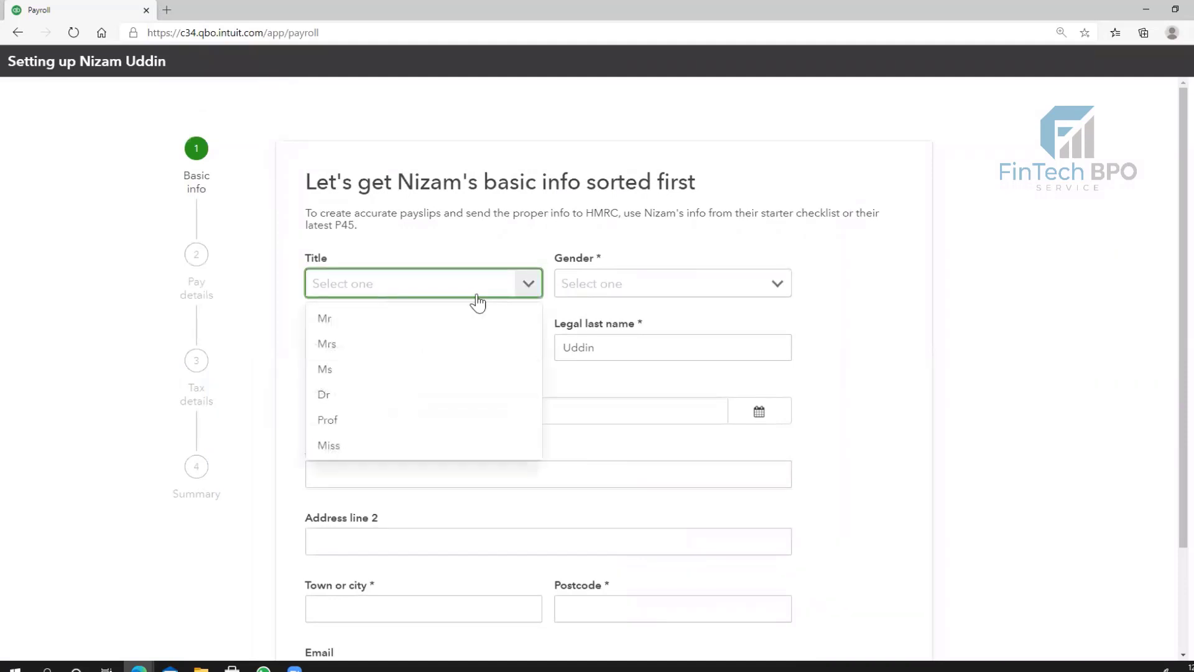
pyautogui.click(435, 320)
pyautogui.click(621, 282)
pyautogui.click(615, 322)
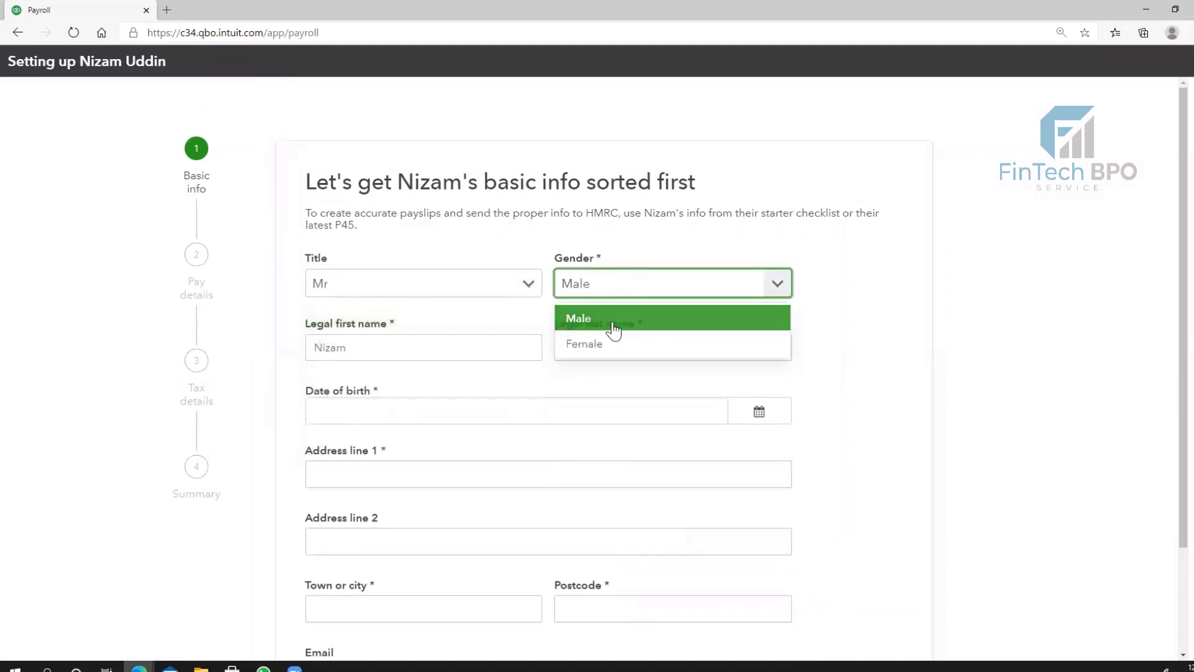
pyautogui.click(751, 418)
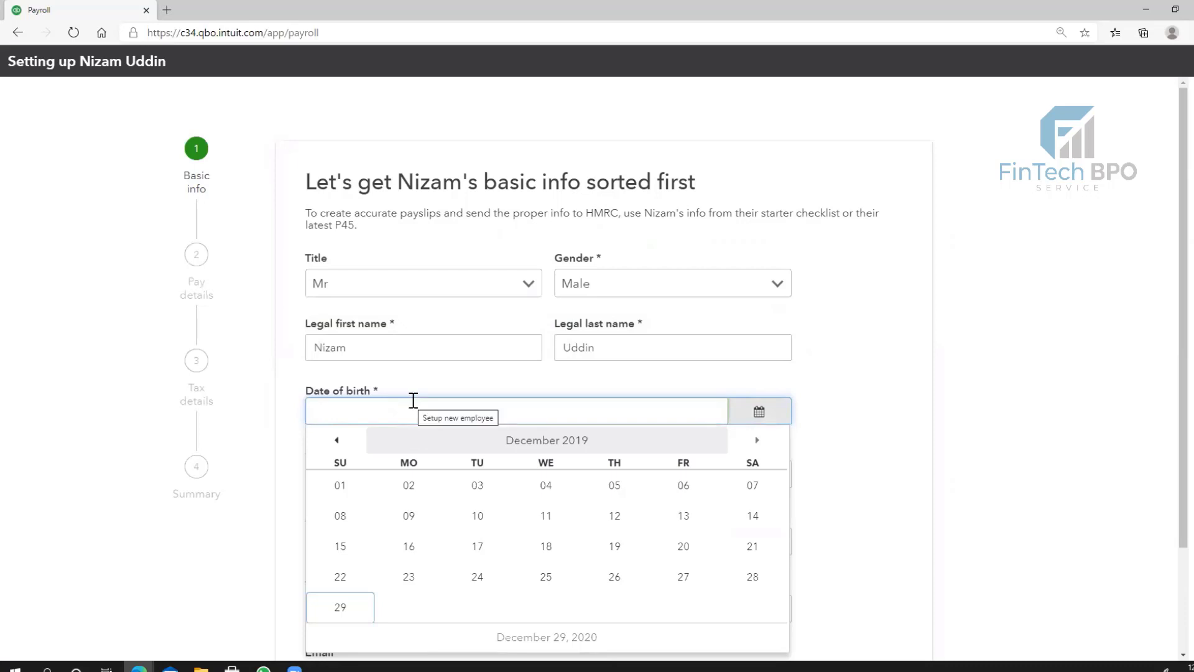
pyautogui.write('01/01/')
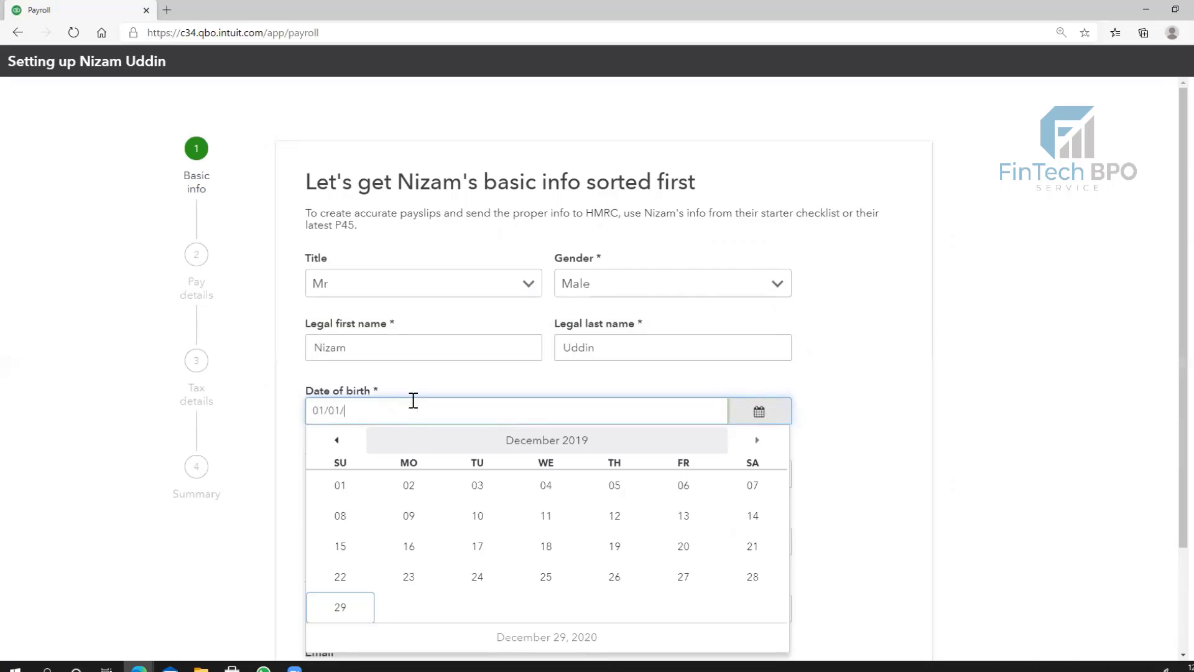
pyautogui.write('1960')
pyautogui.click(844, 405)
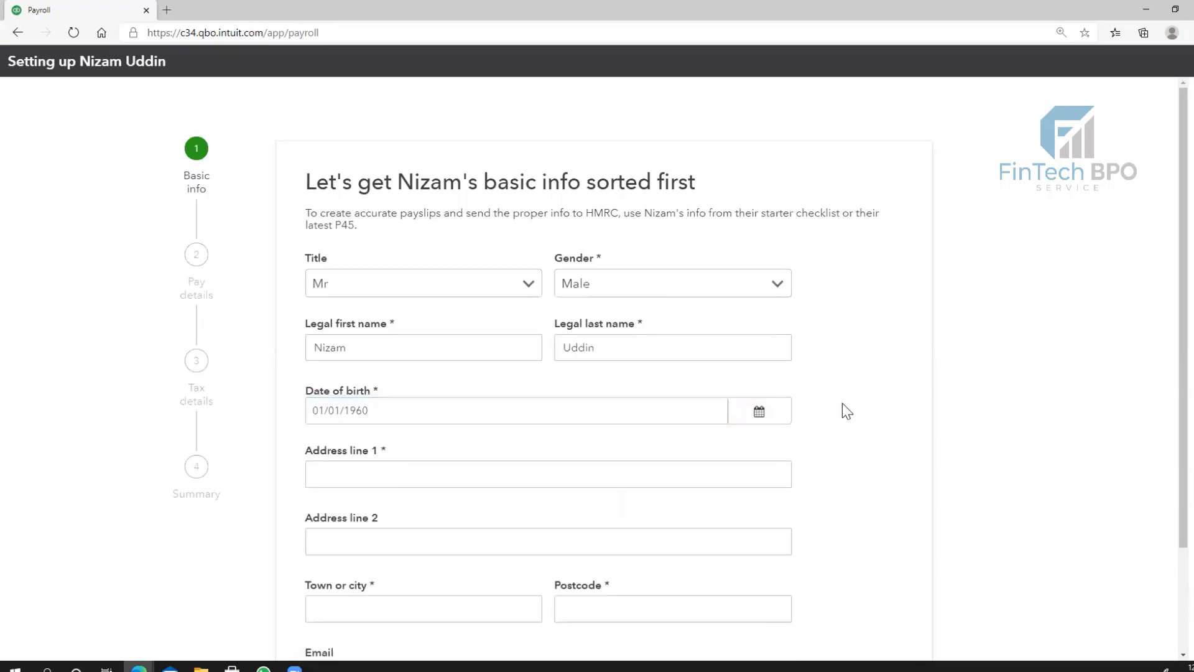
# Fill in the employee's address, postcode and email from a saved contact entry, and save the basic info
pyautogui.click(645, 466)
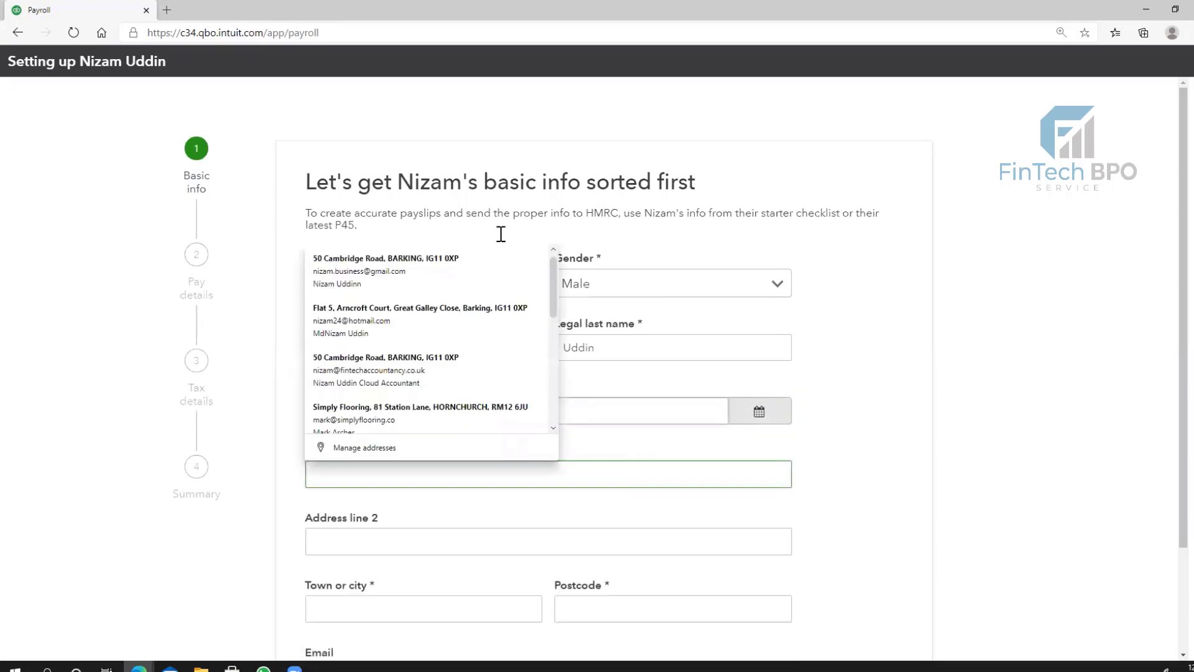
pyautogui.click(417, 346)
pyautogui.scroll(-2, 693, 527)
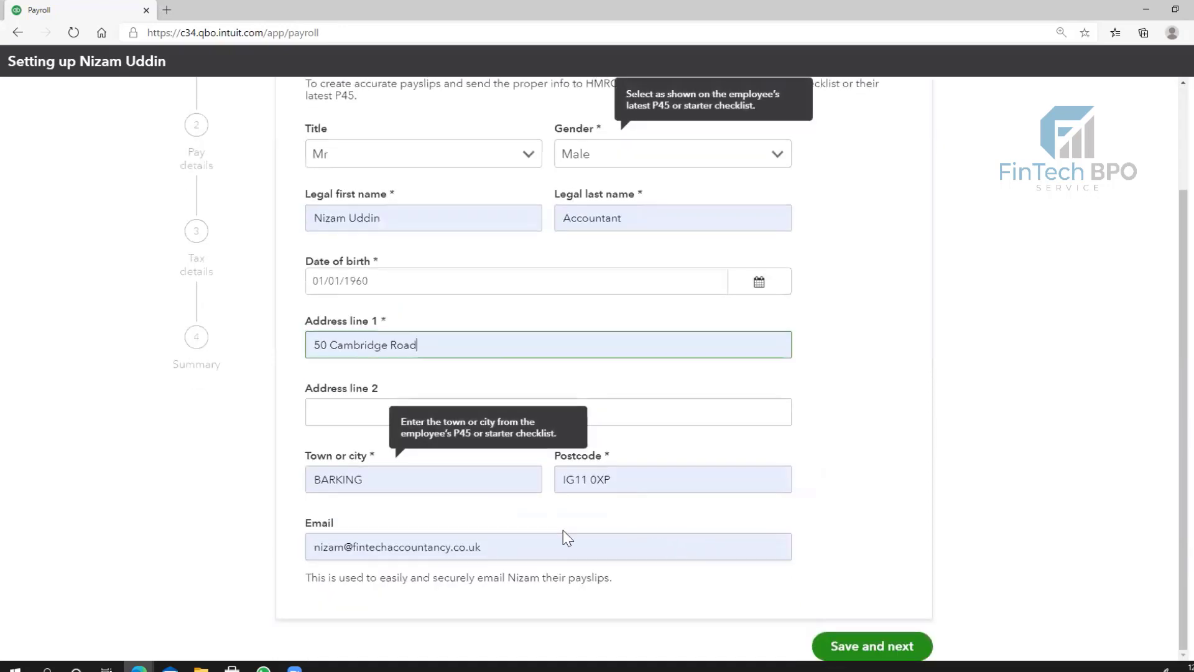
pyautogui.click(853, 649)
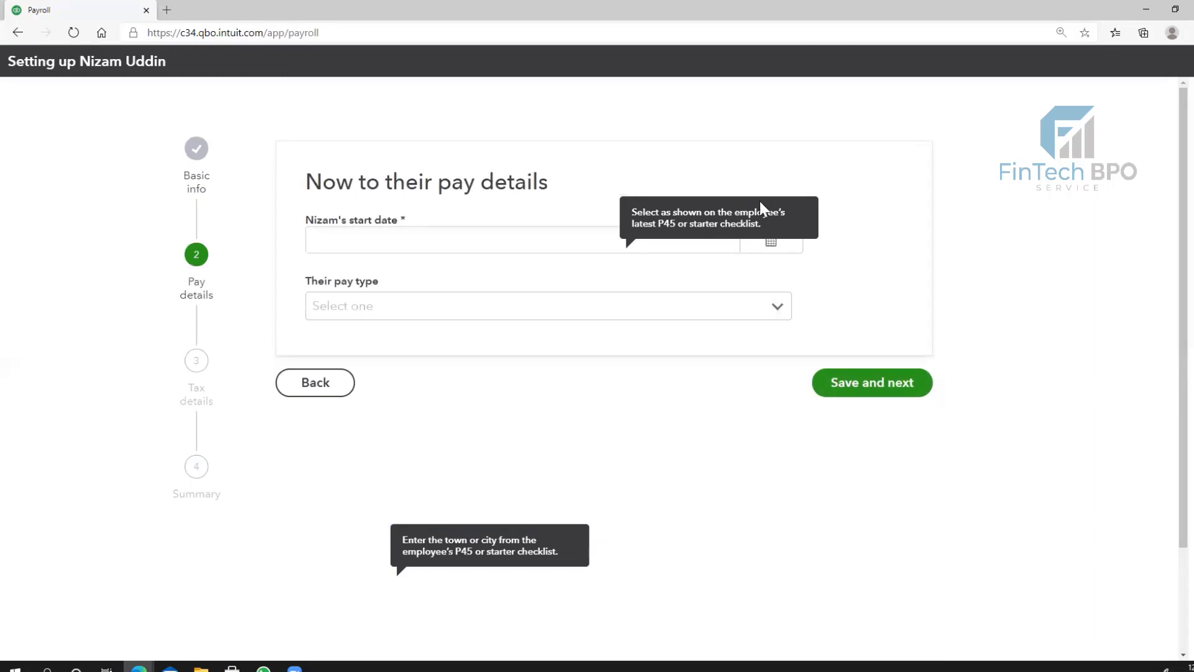
# Set the employee's start date to 01/12/2020
pyautogui.click(772, 246)
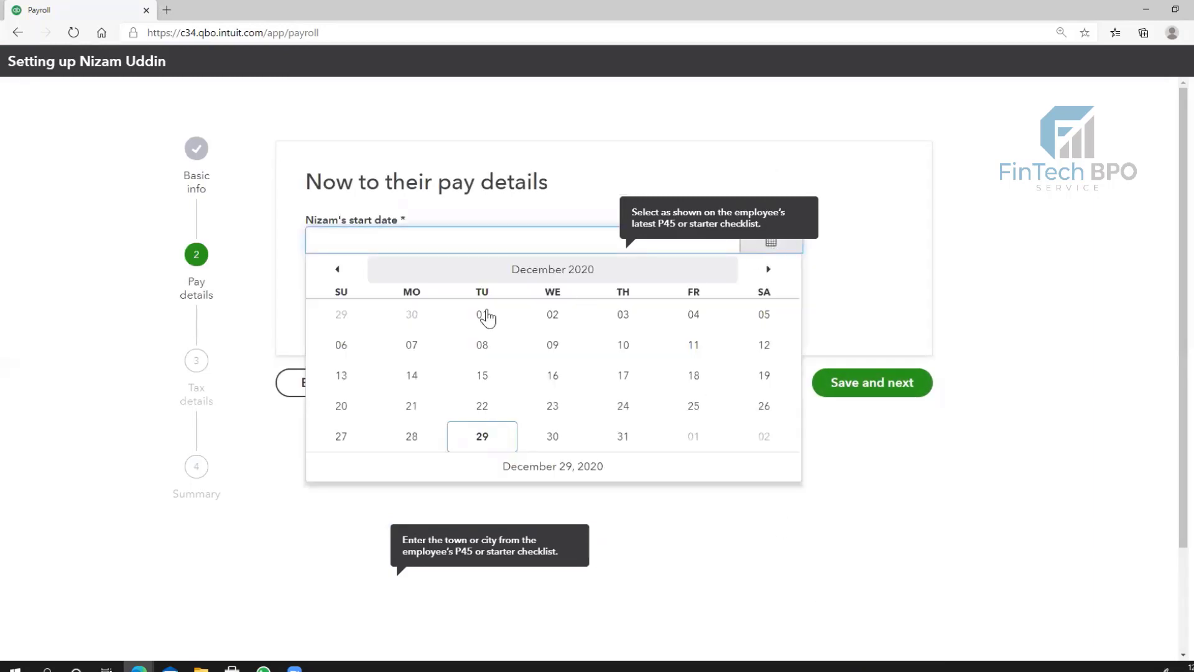
pyautogui.click(503, 325)
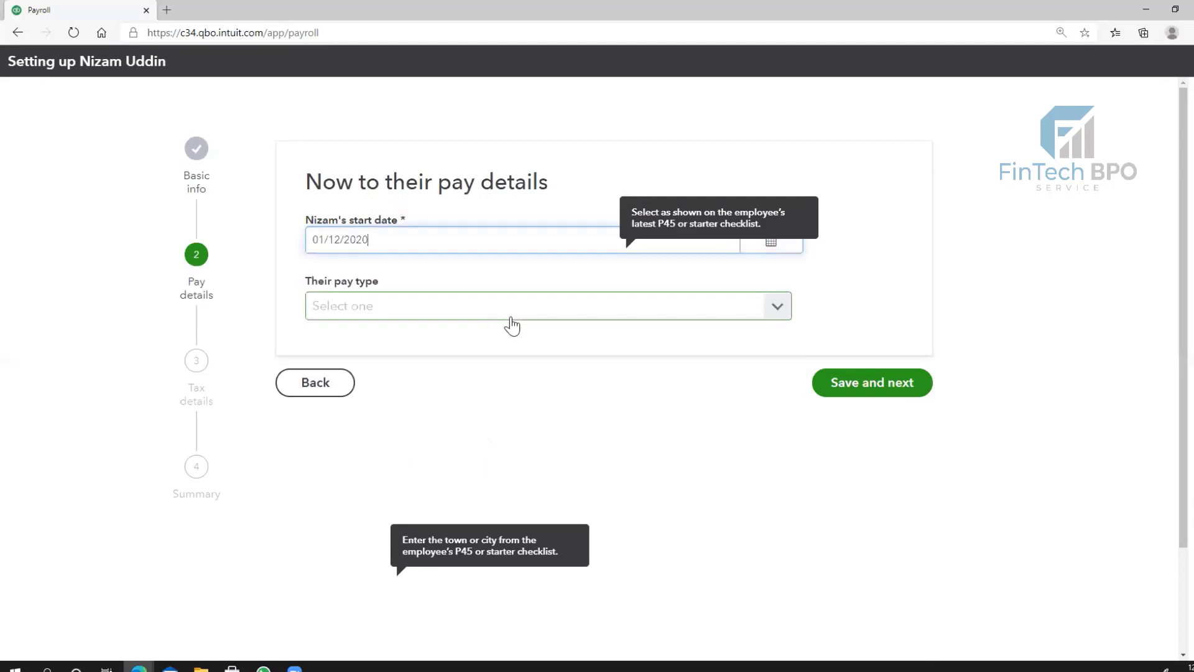
# Try the Hourly pay type for the employee
pyautogui.click(569, 313)
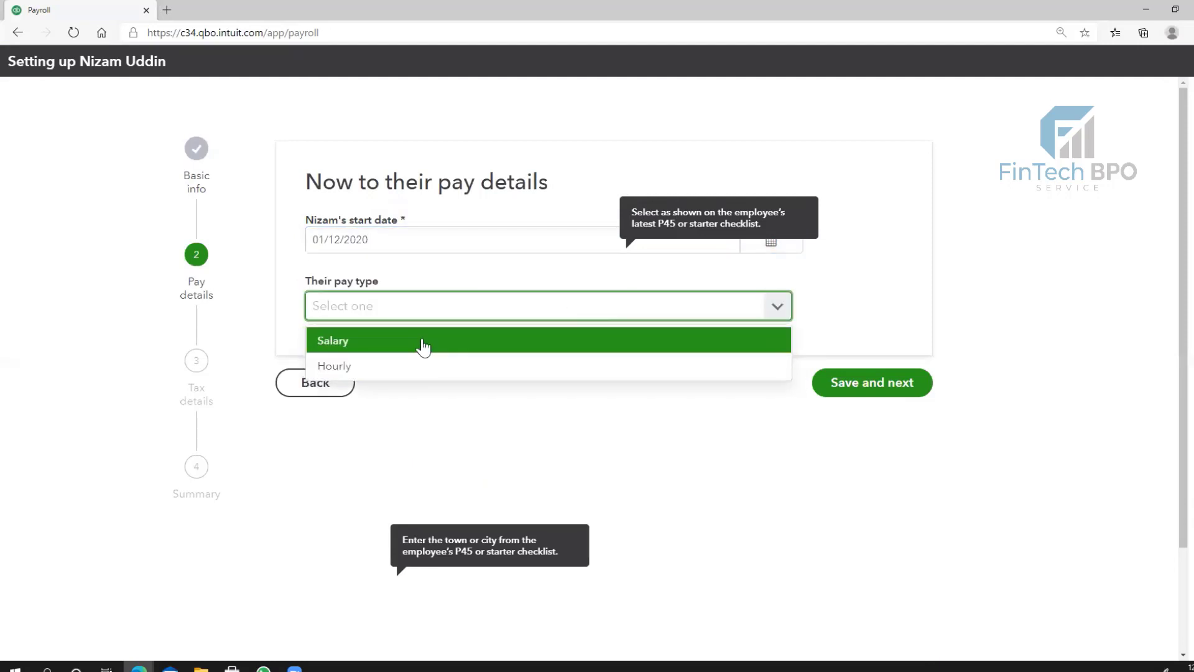
pyautogui.click(379, 372)
pyautogui.click(395, 373)
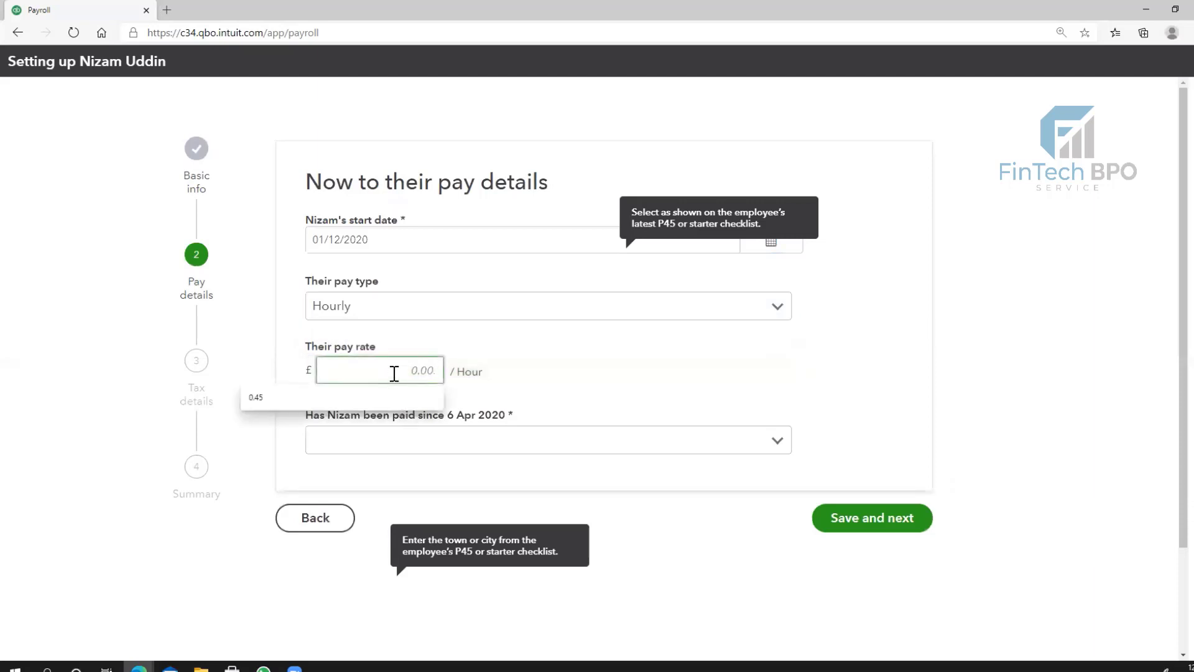
# Set the employee's pay type to Salary with a pay rate of £25,000 per year
pyautogui.click(537, 311)
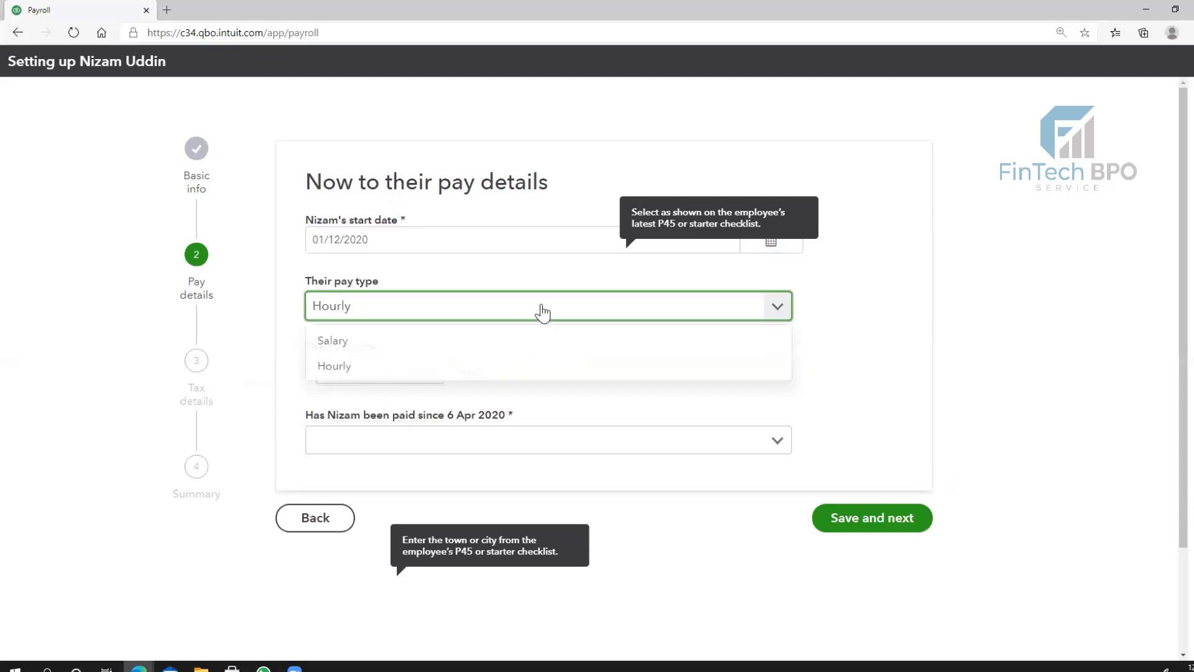
pyautogui.click(435, 351)
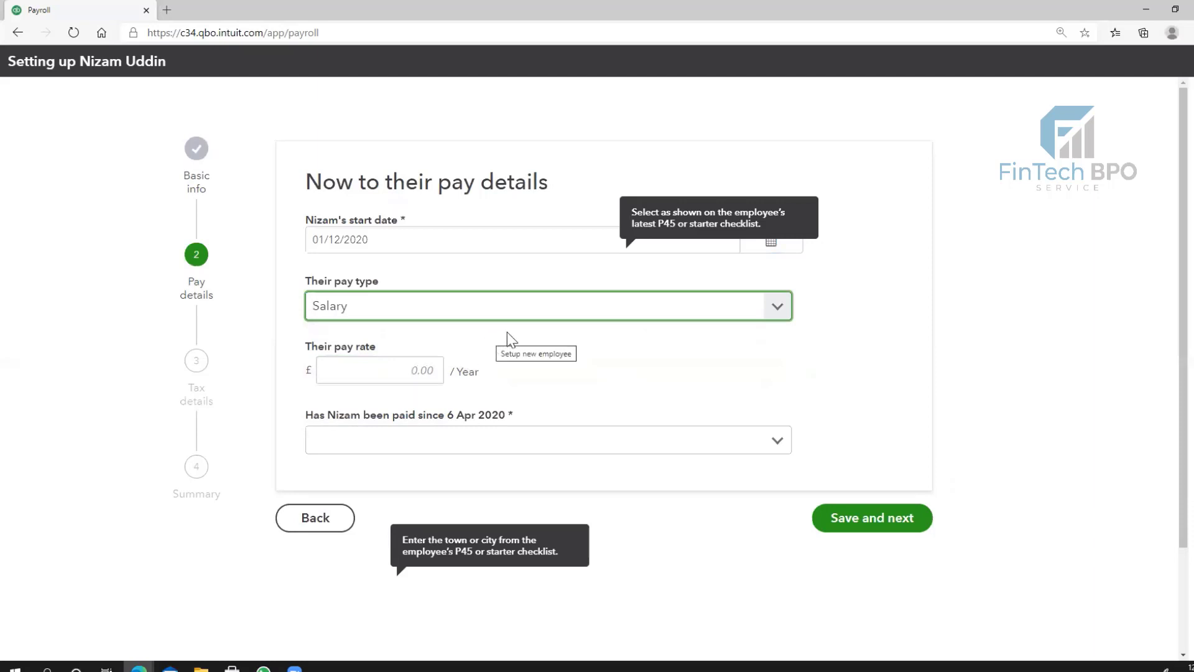
pyautogui.click(495, 315)
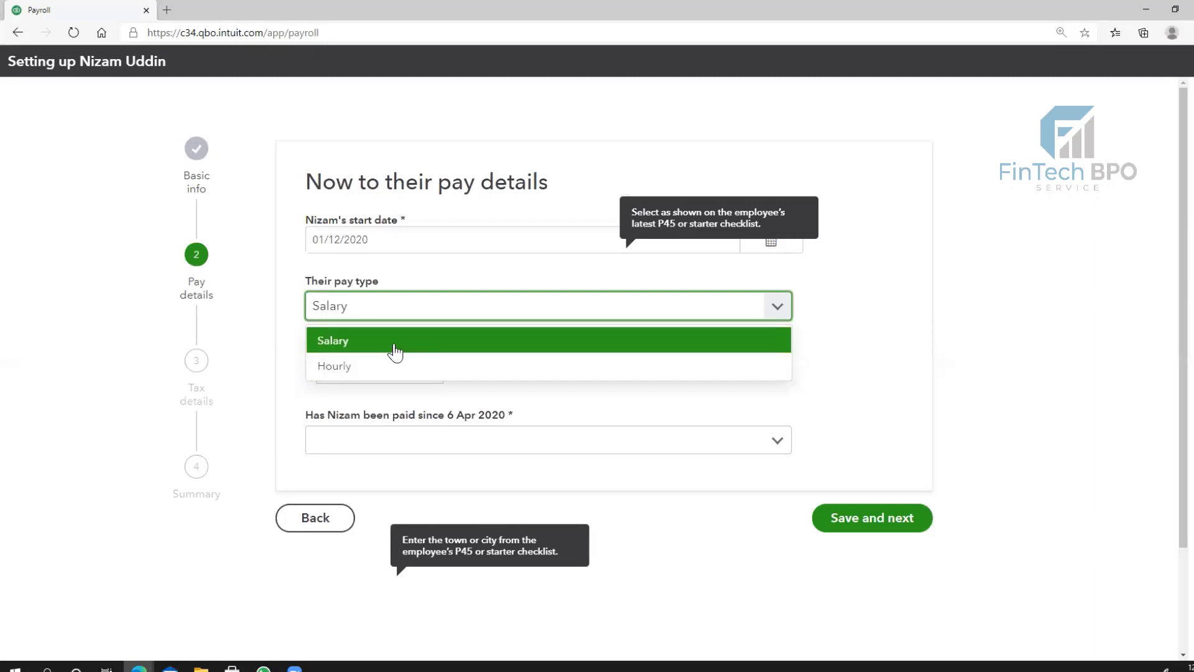
pyautogui.click(395, 353)
pyautogui.click(404, 367)
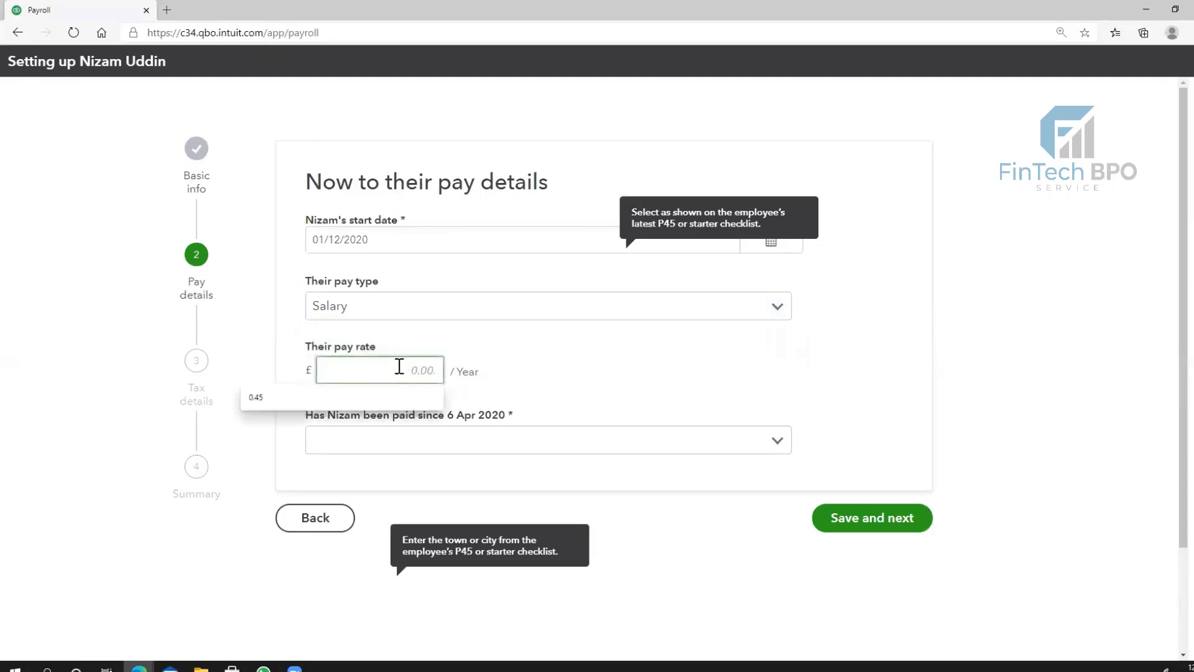
pyautogui.write('2')
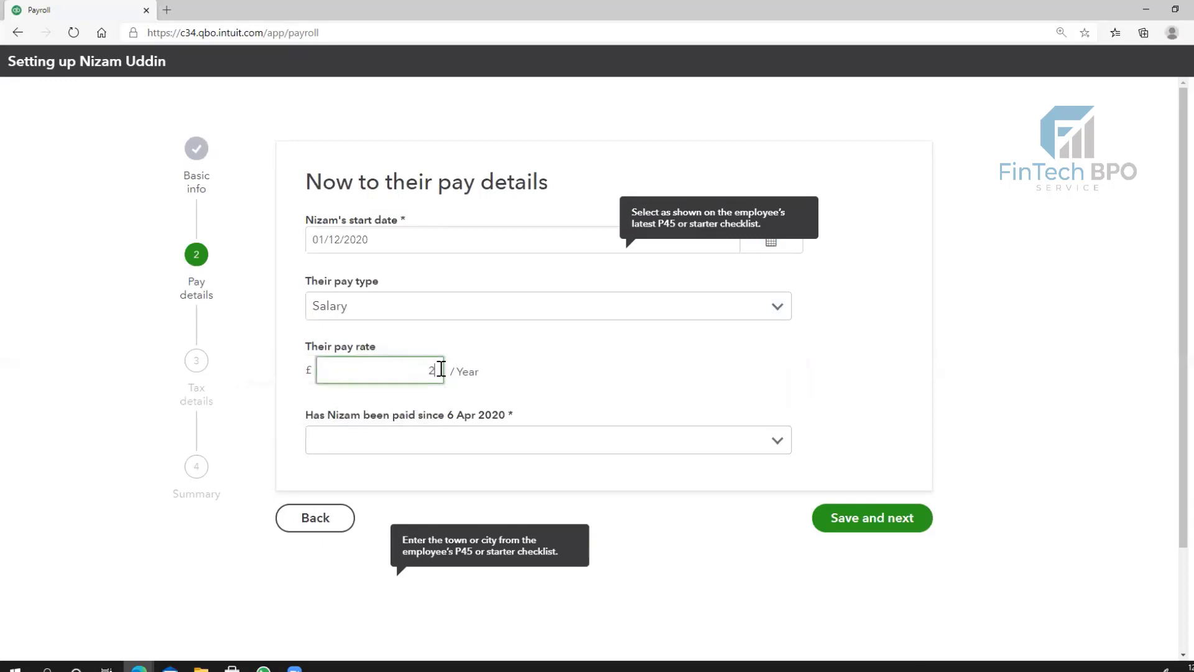
pyautogui.write('5000')
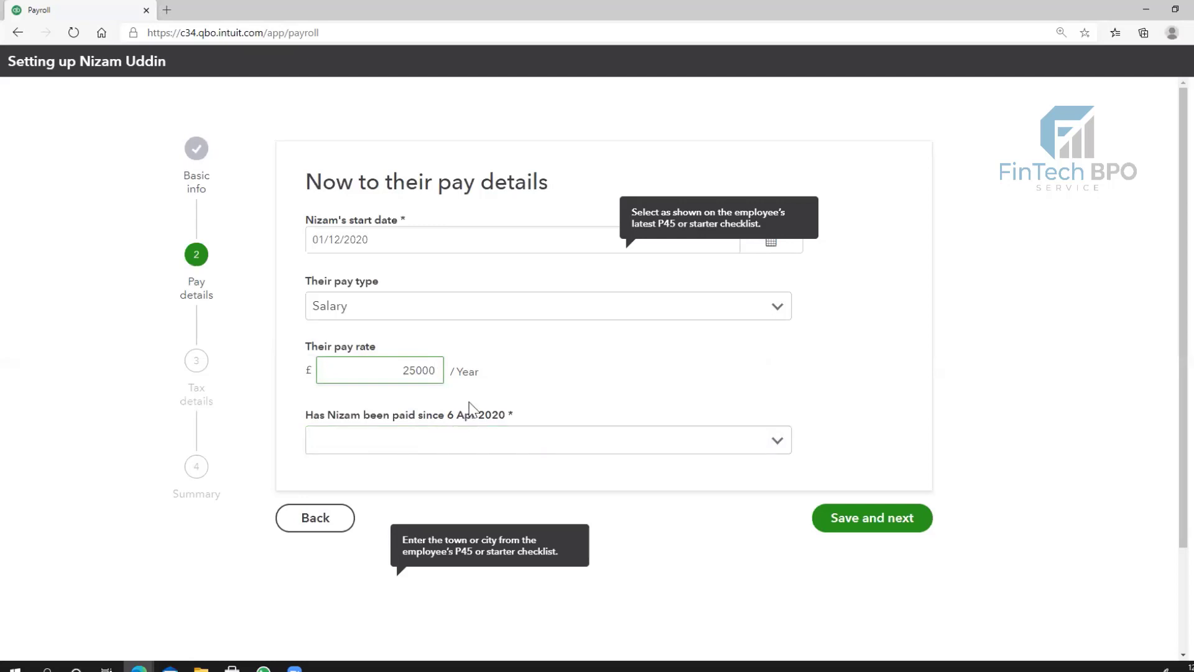
pyautogui.press('Return')
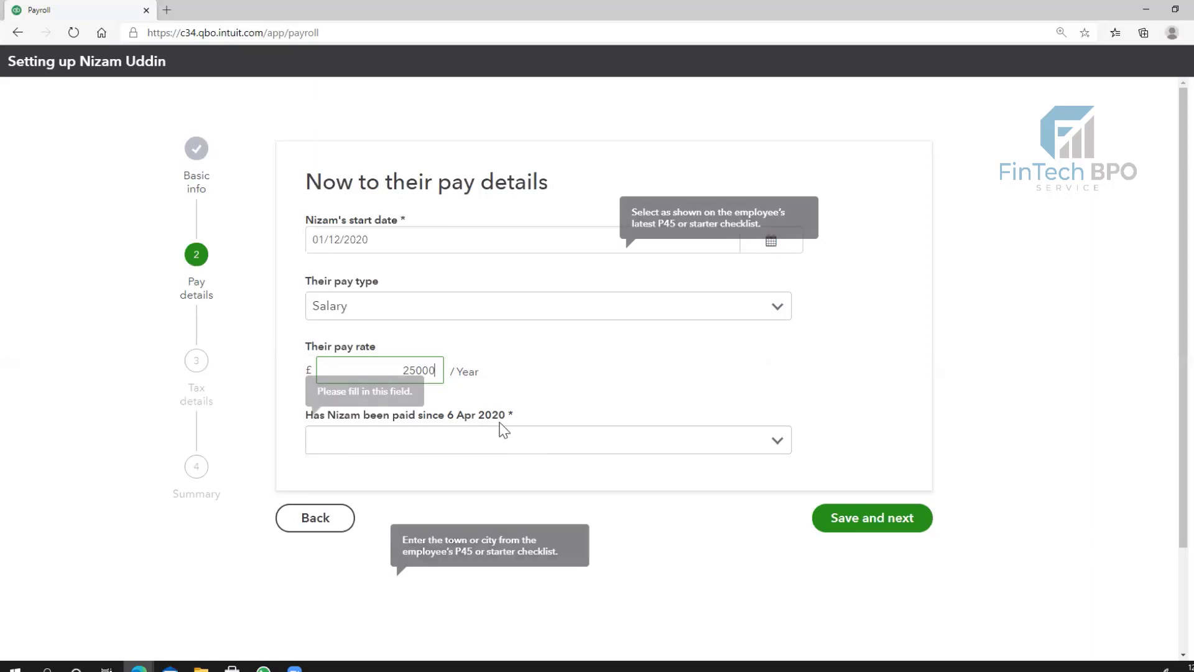
# Answer "No, not yet" to whether the employee has been paid since 6 Apr 2020, and save the pay details
pyautogui.click(456, 448)
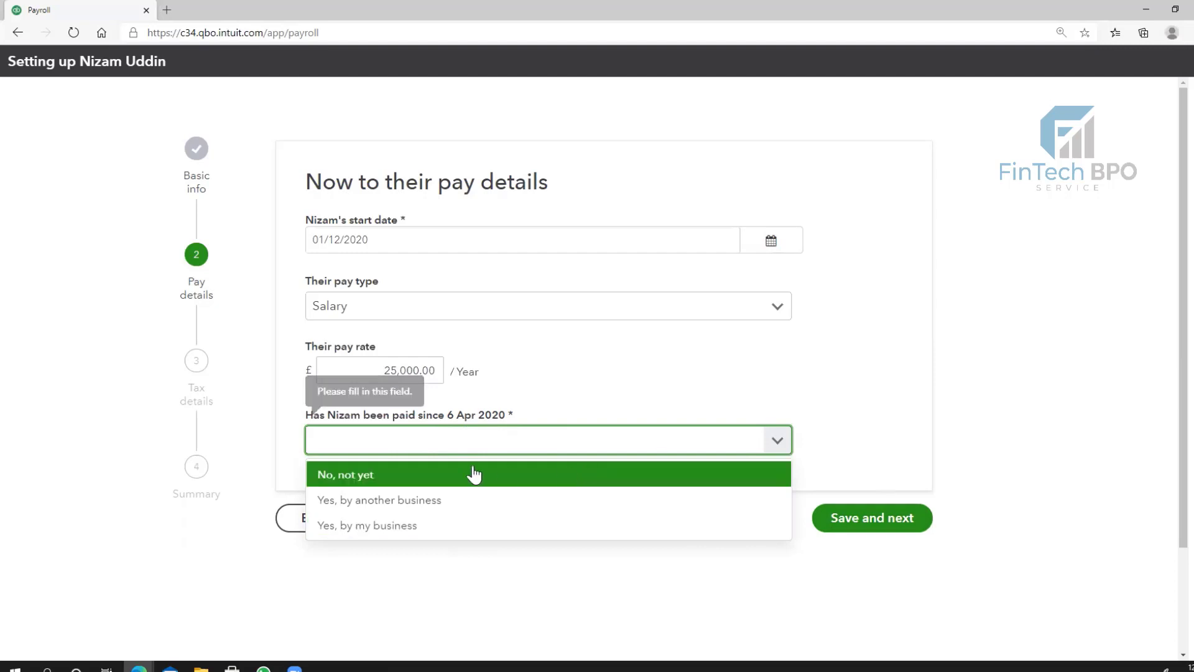
pyautogui.click(453, 474)
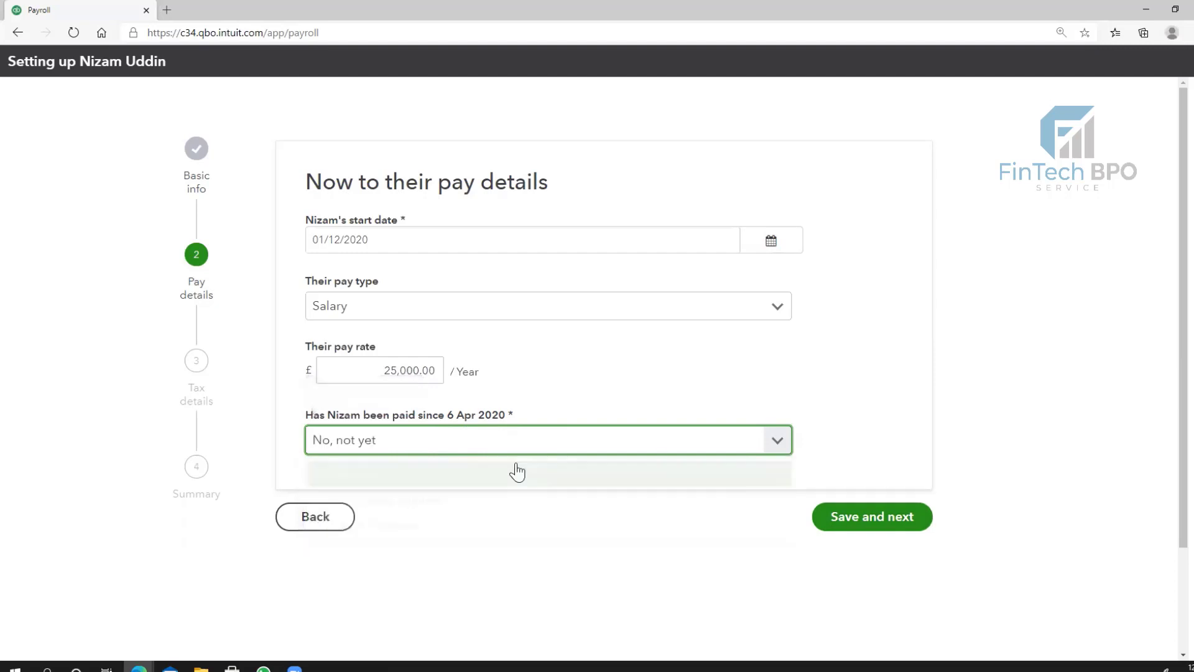
pyautogui.click(867, 522)
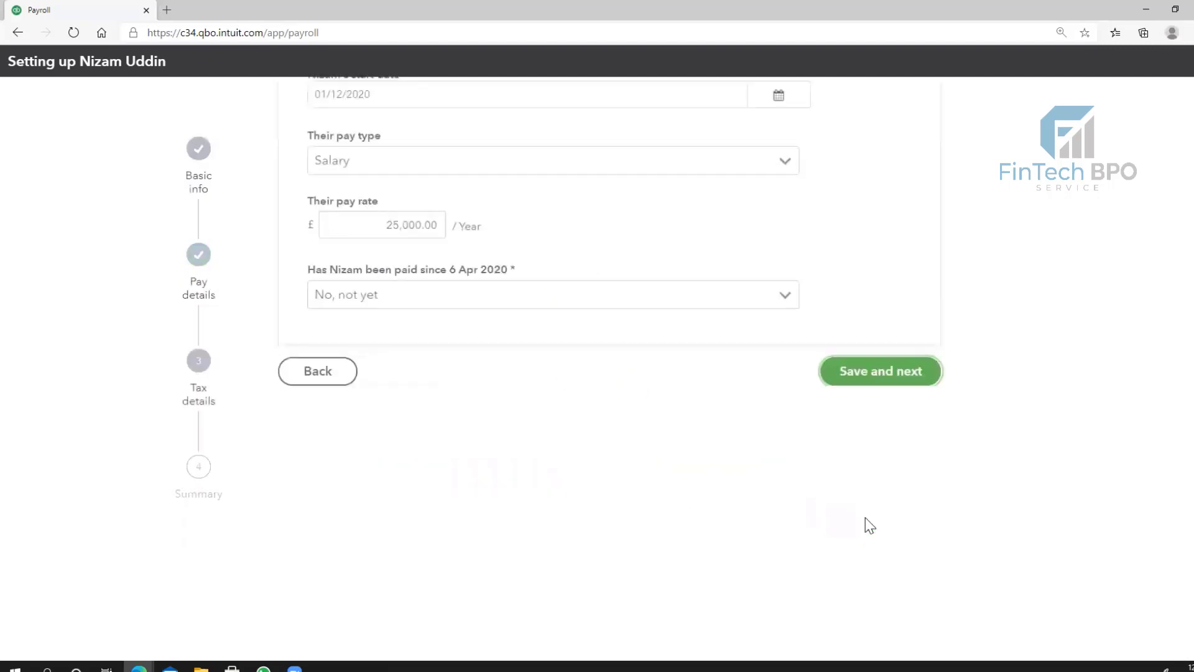
# Enter 1250L as the employee's tax code and choose Cumulative as the tax calculation method
pyautogui.click(399, 269)
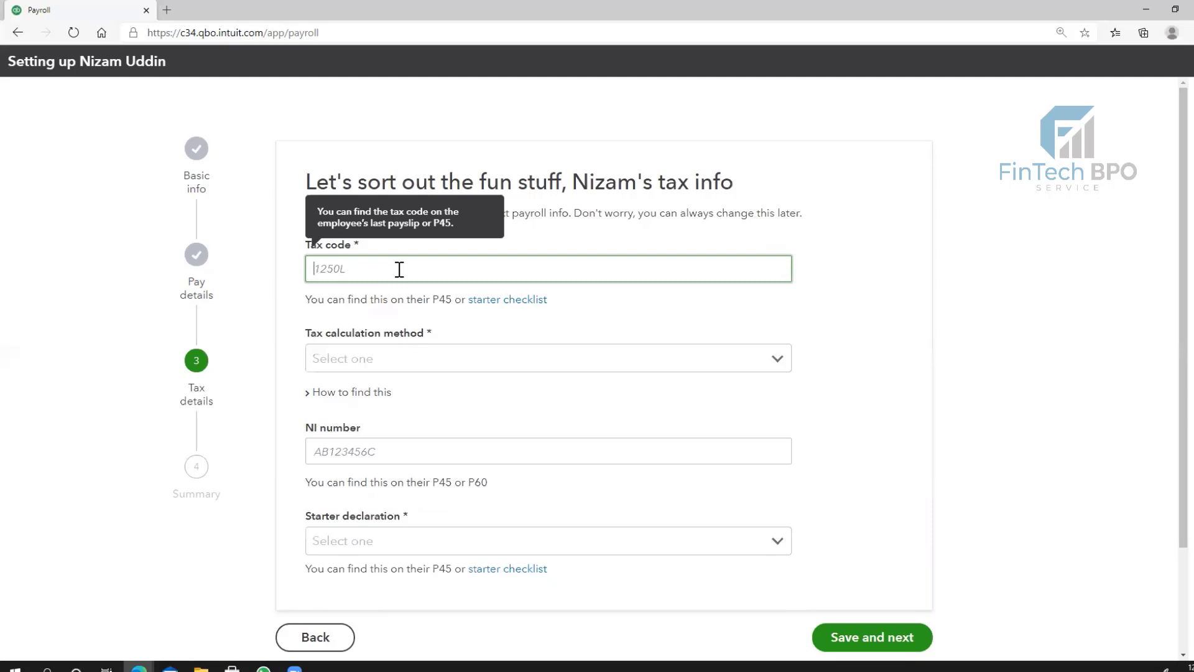
pyautogui.write('1250L')
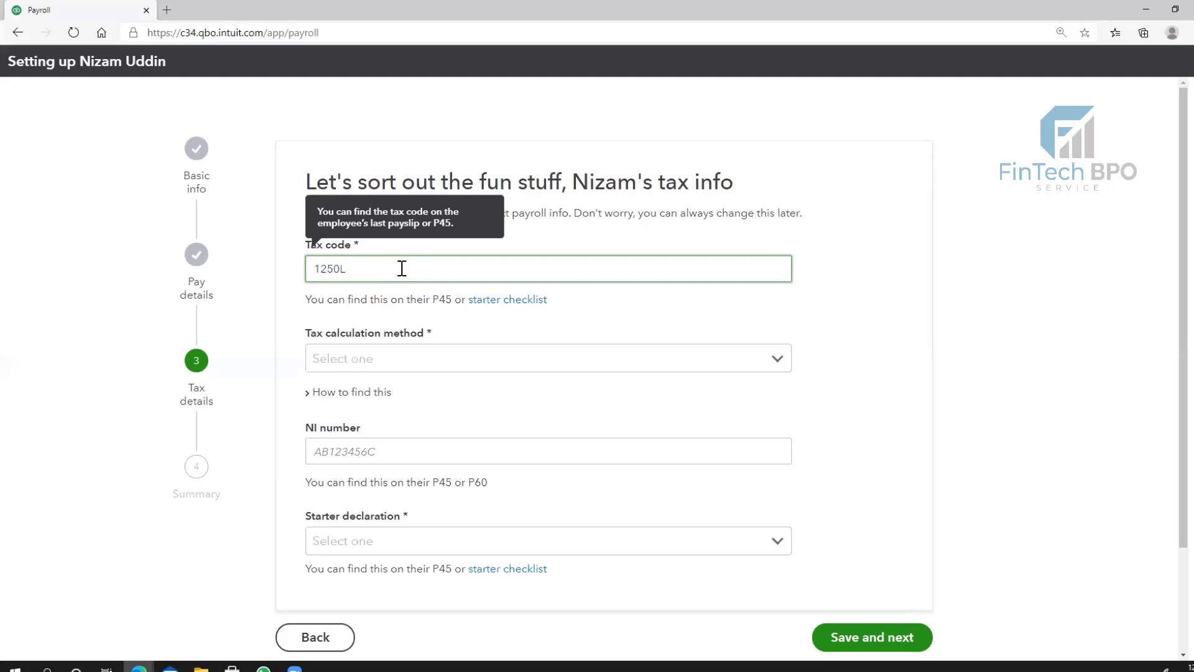
pyautogui.click(465, 360)
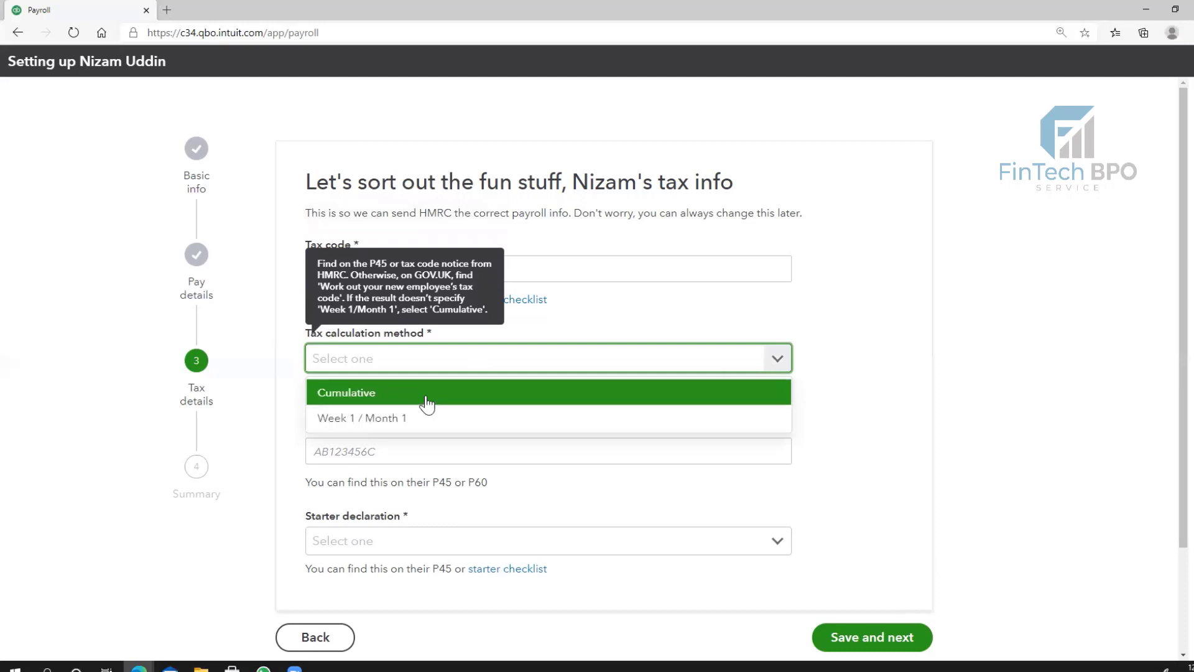
pyautogui.click(423, 405)
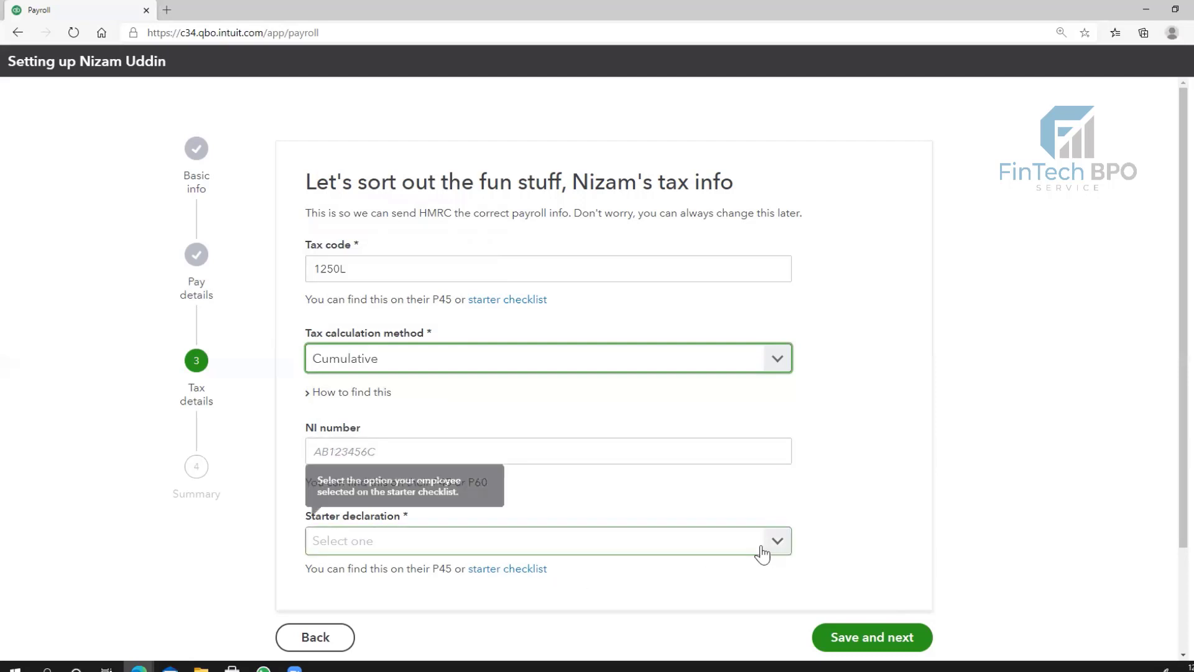
# Set the starter declaration to "A - First job since 6 Apr 2020" and save the tax details
pyautogui.scroll(-2, 843, 433)
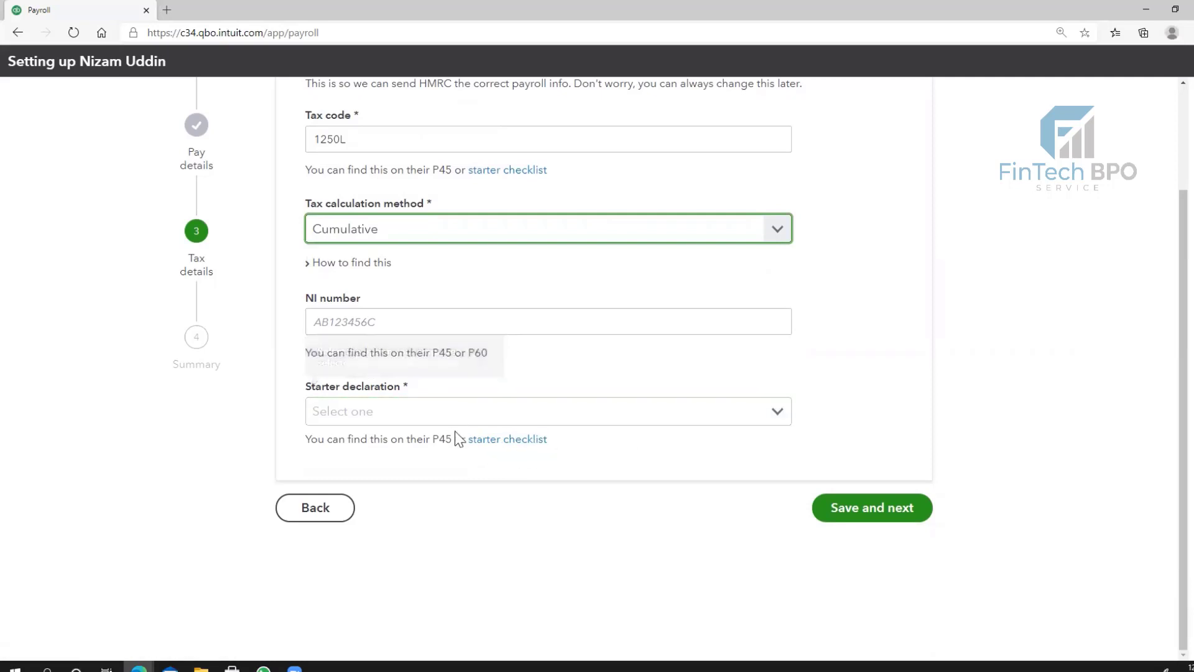
pyautogui.click(585, 421)
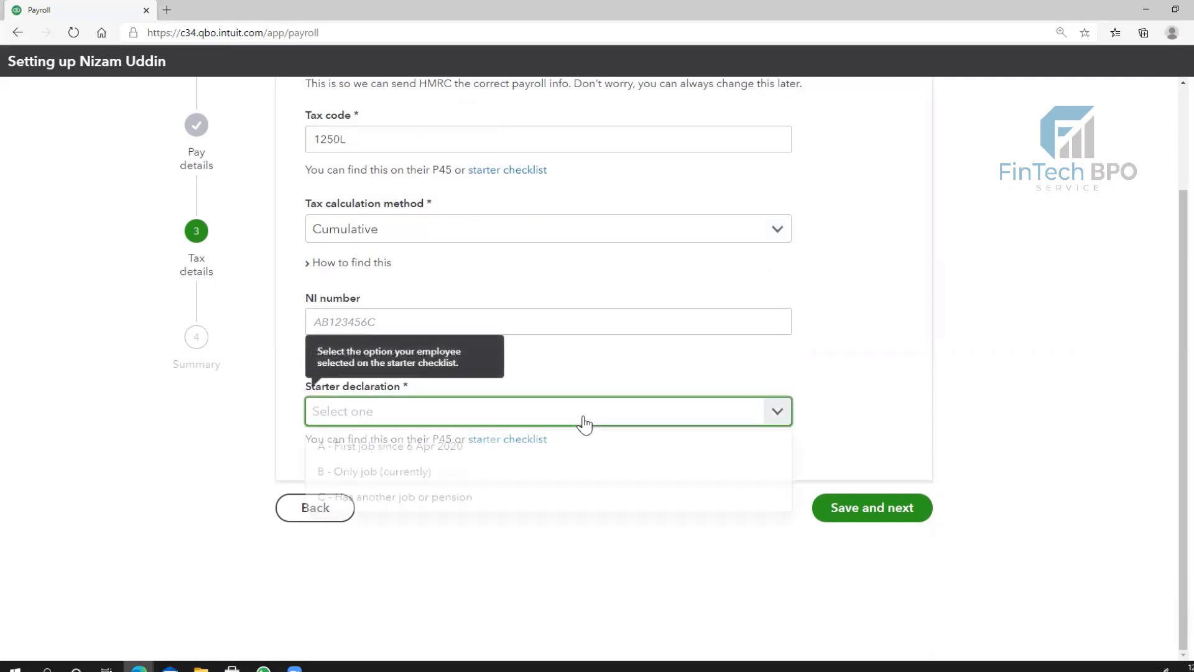
pyautogui.click(457, 456)
pyautogui.click(880, 517)
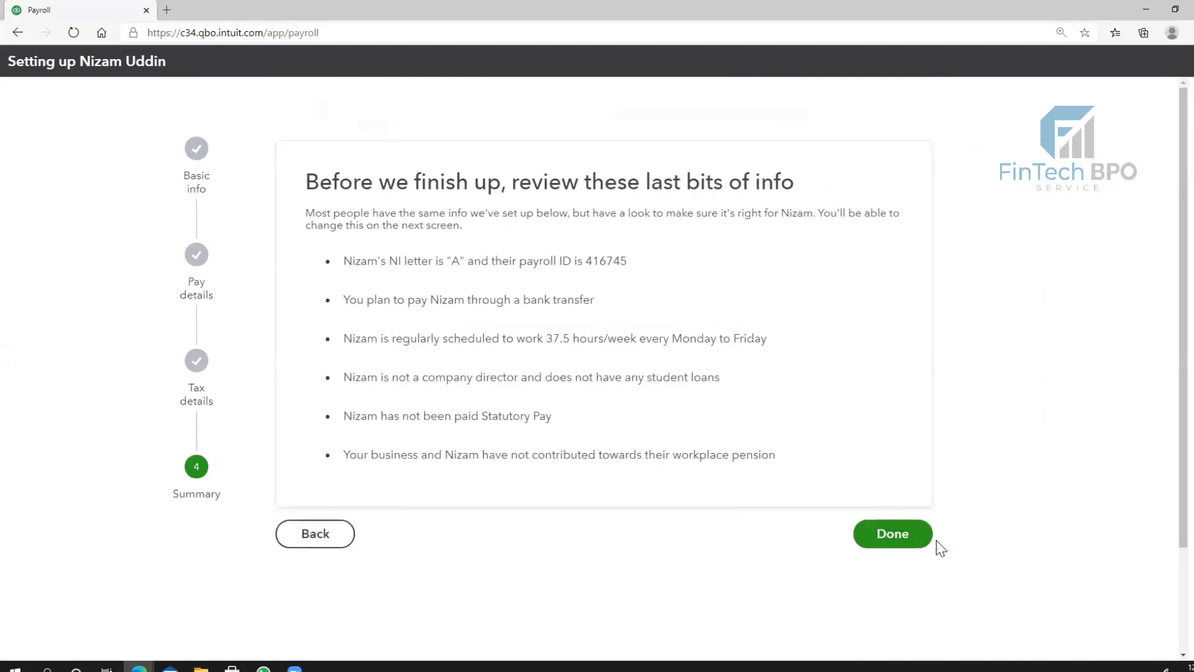
# Finish the employee's setup and review their new profile, payslips and documents
pyautogui.click(905, 536)
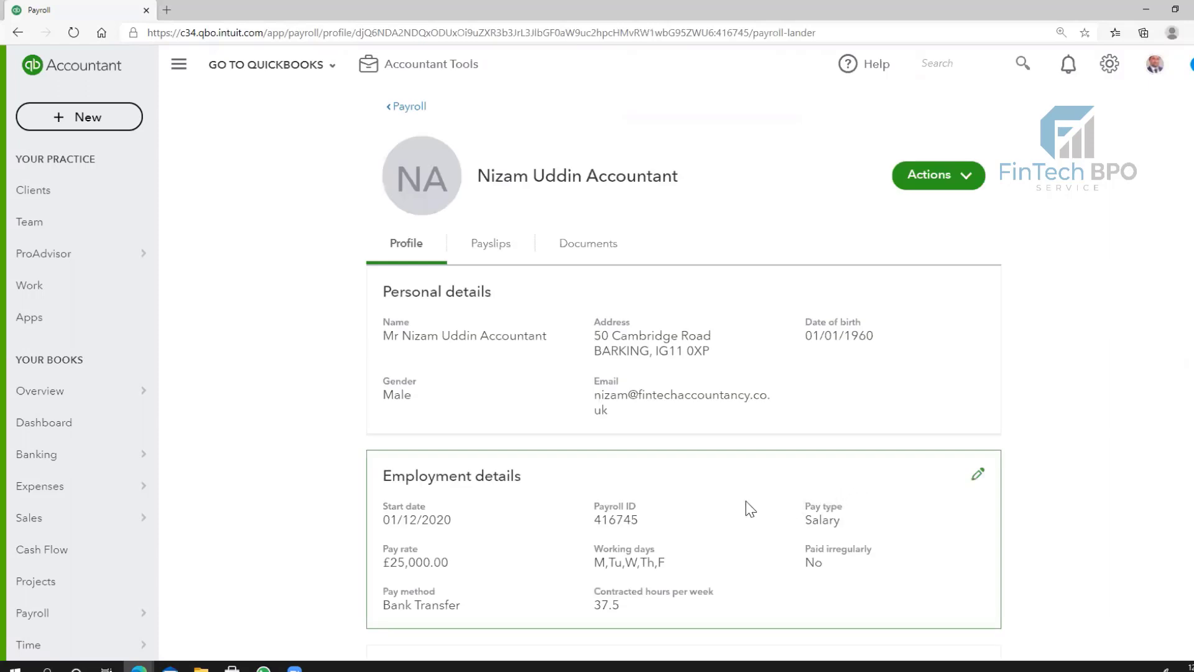
pyautogui.scroll(-3, 712, 491)
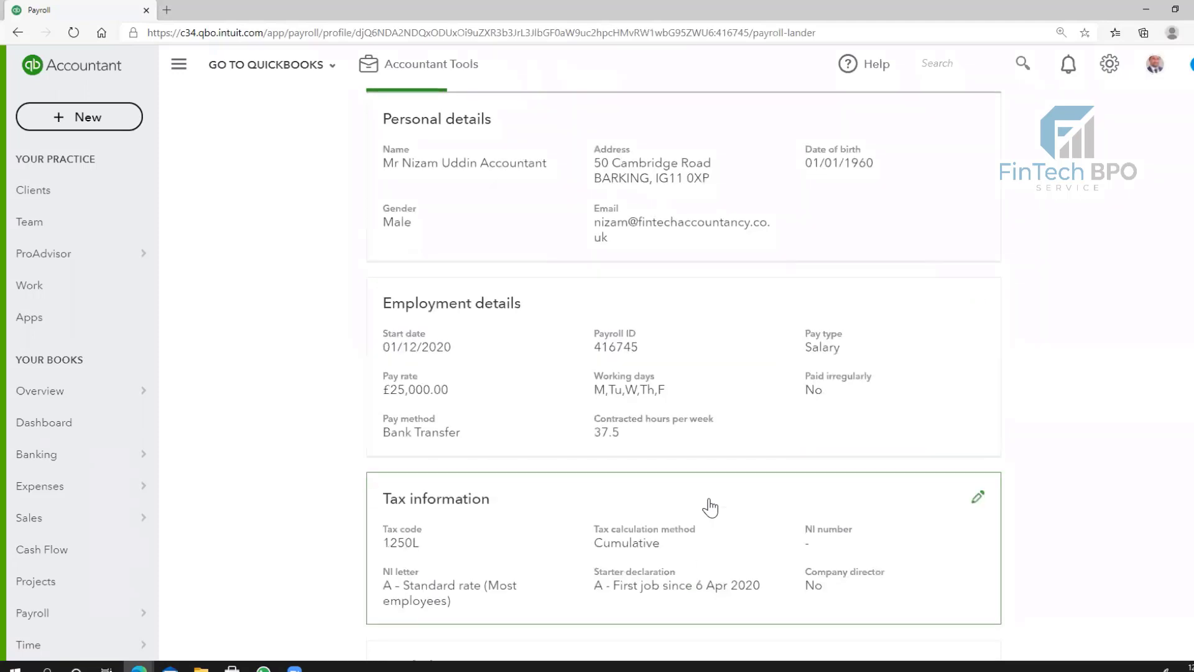
pyautogui.scroll(3, 649, 463)
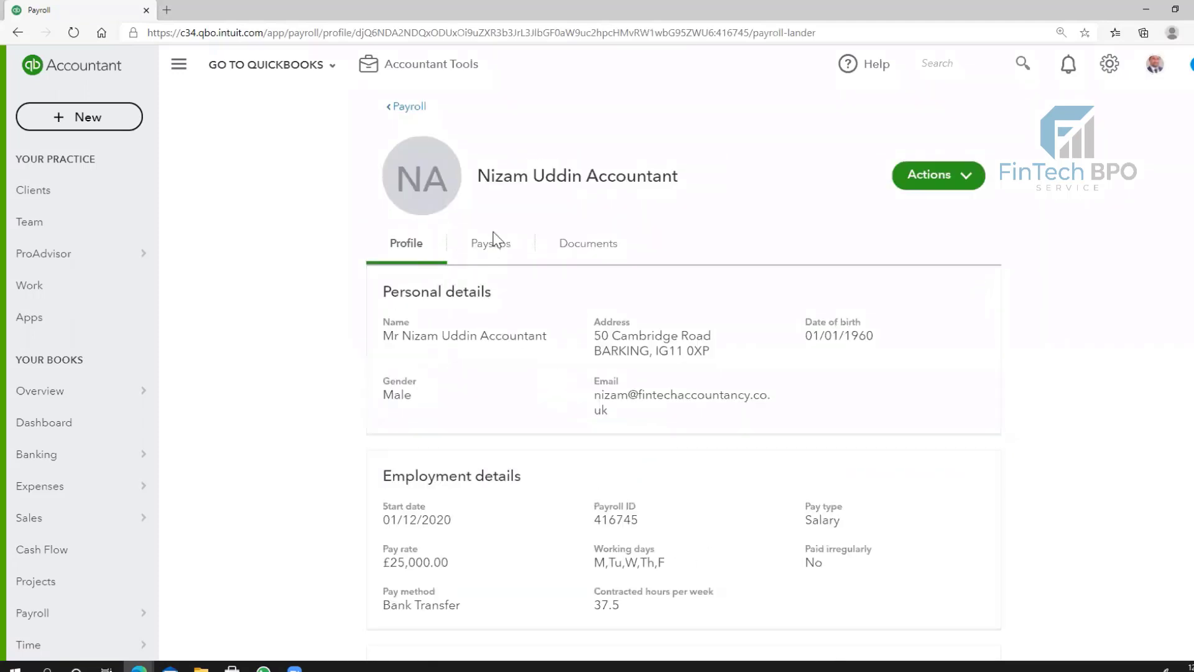
pyautogui.scroll(-4, 612, 409)
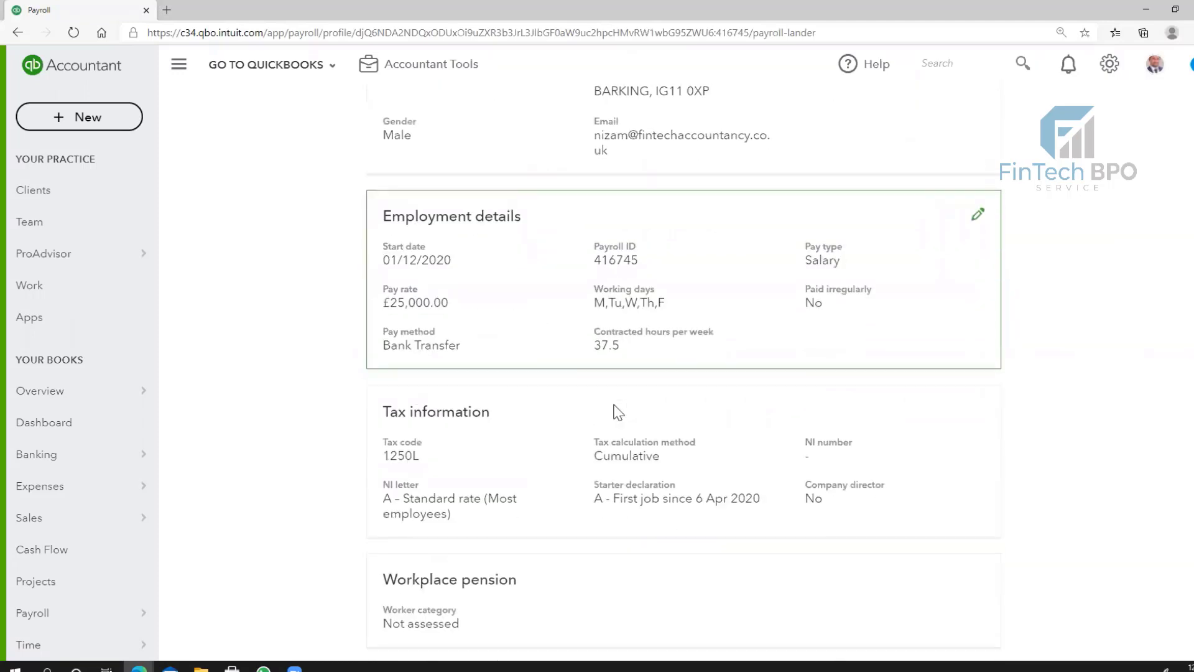
pyautogui.scroll(-3, 612, 424)
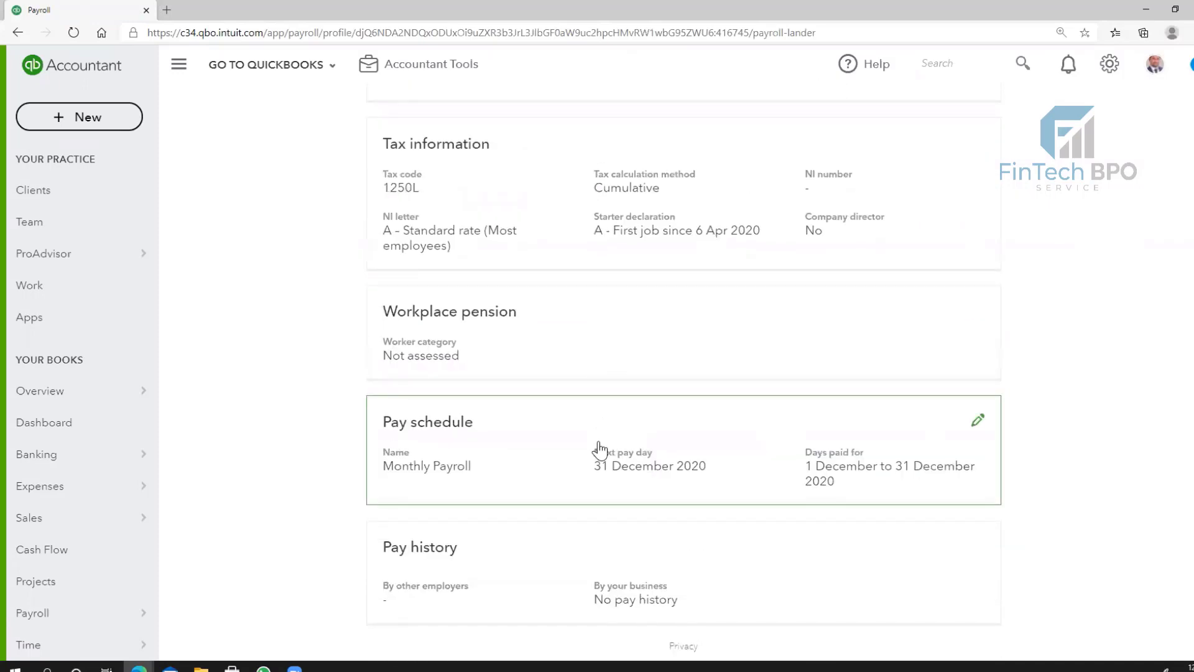
pyautogui.scroll(7, 599, 447)
pyautogui.click(496, 243)
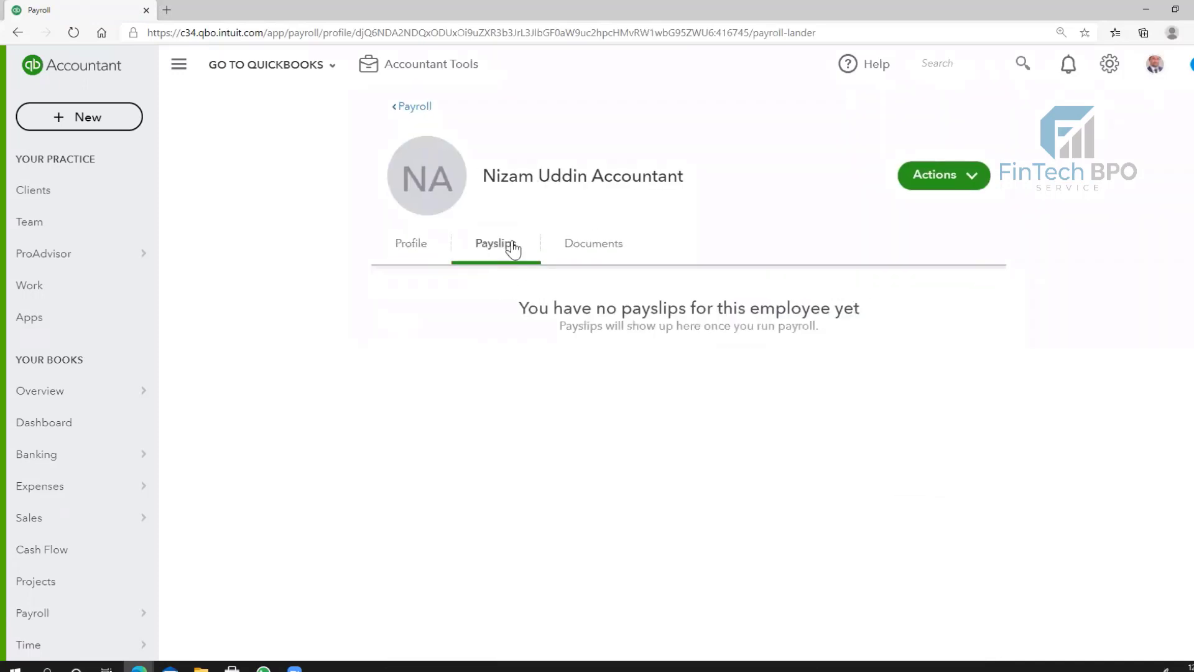
pyautogui.click(587, 252)
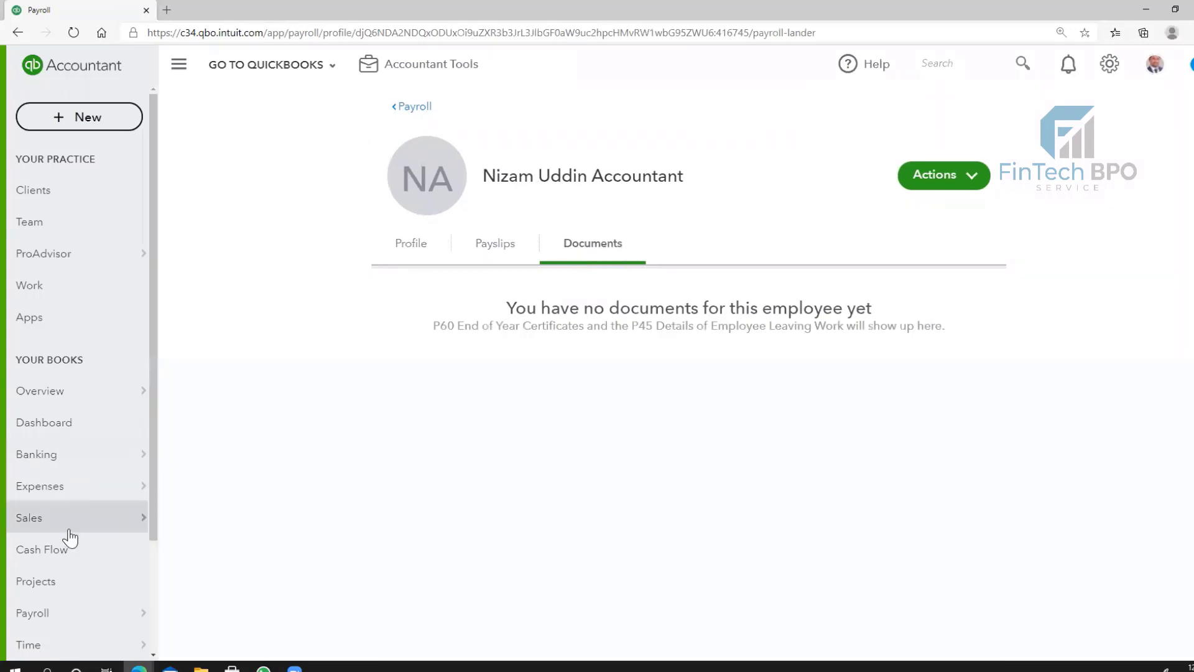
# Return to the payroll overview and look over the employee list, dashboard cards and payroll history
pyautogui.click(408, 108)
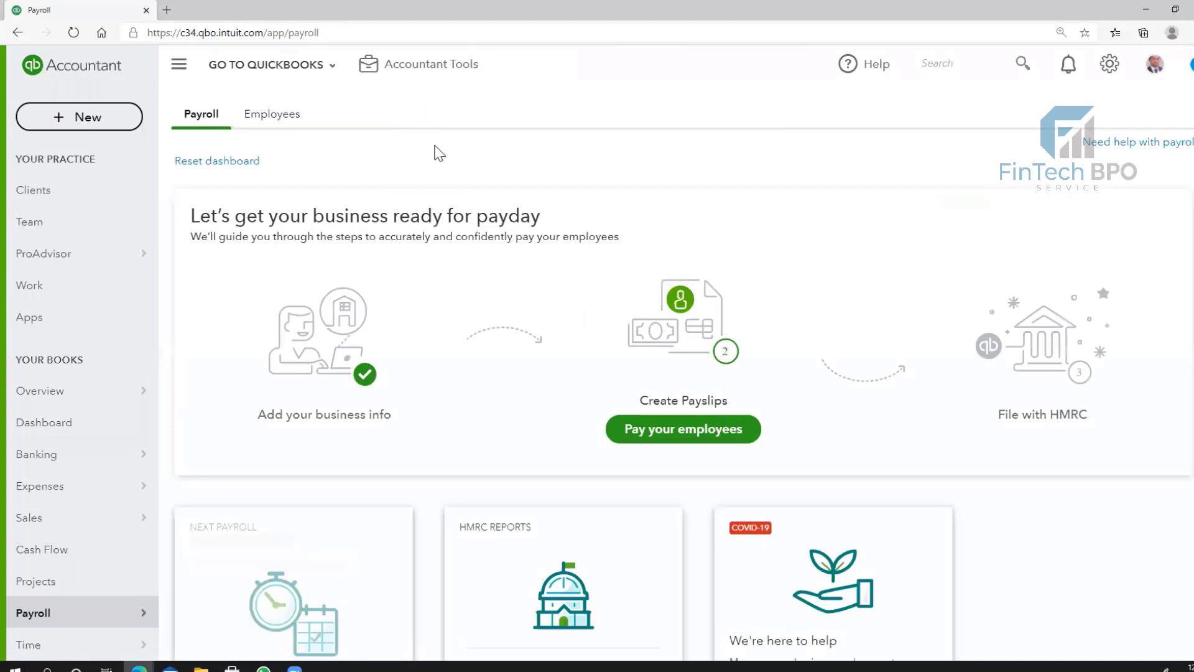
pyautogui.click(278, 118)
pyautogui.click(203, 117)
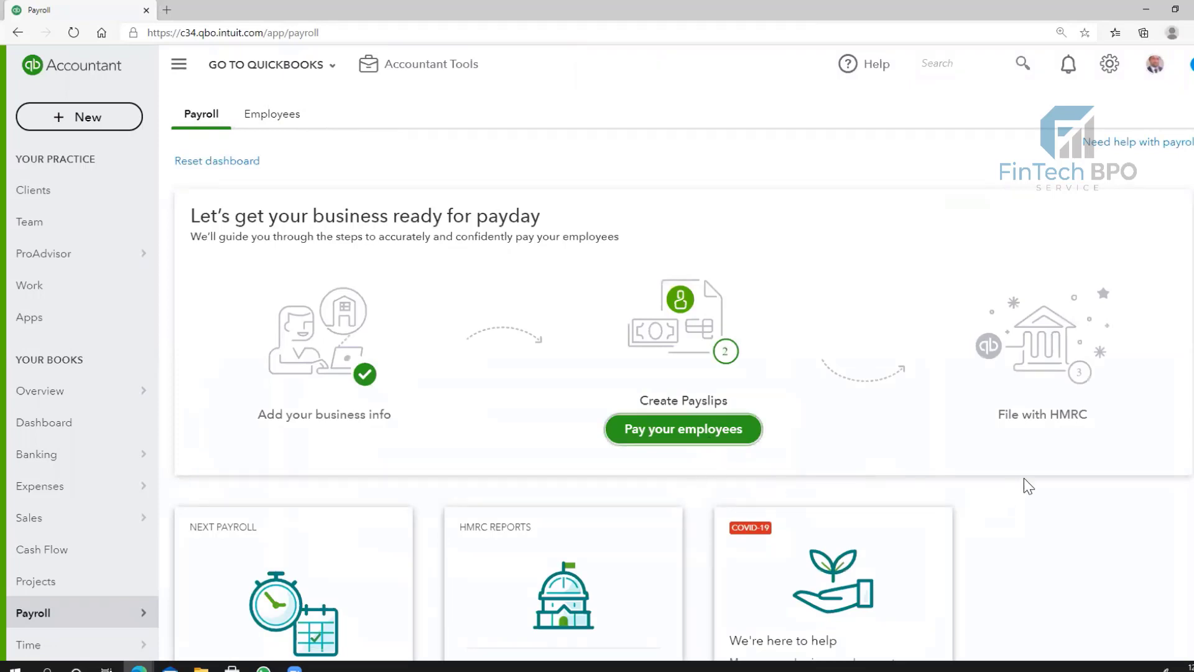
pyautogui.scroll(-3, 1023, 479)
pyautogui.scroll(-3, 995, 476)
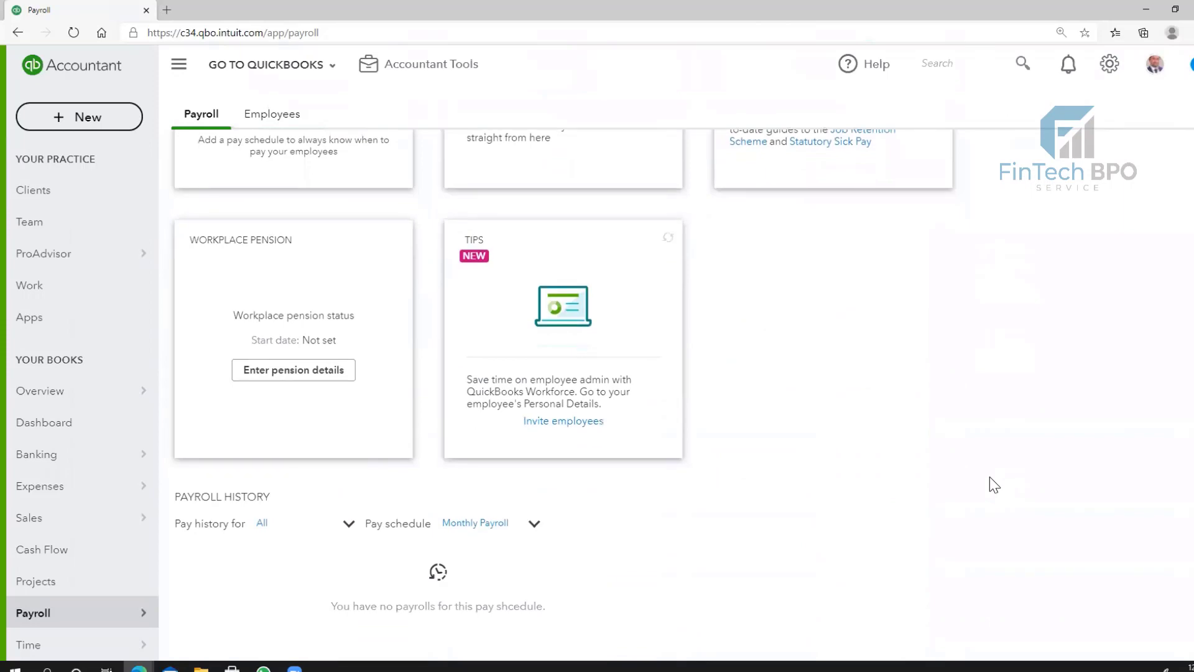
pyautogui.scroll(8, 991, 480)
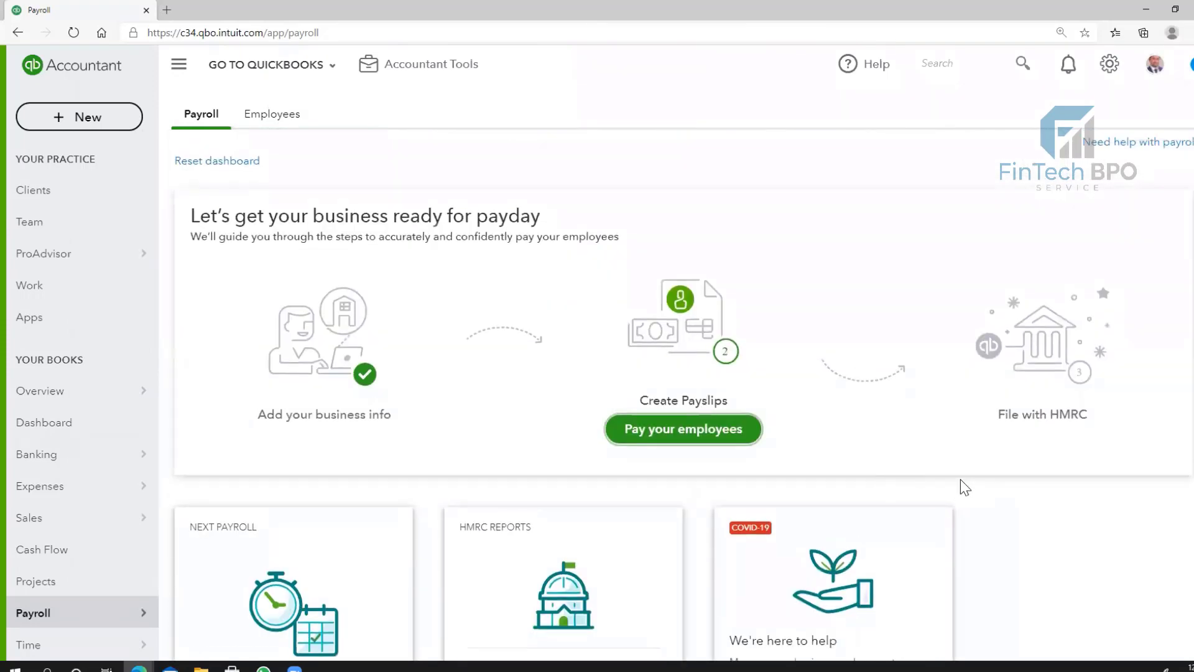
# Start paying the employees and save the Business Current Account as the account for net pay
pyautogui.click(706, 445)
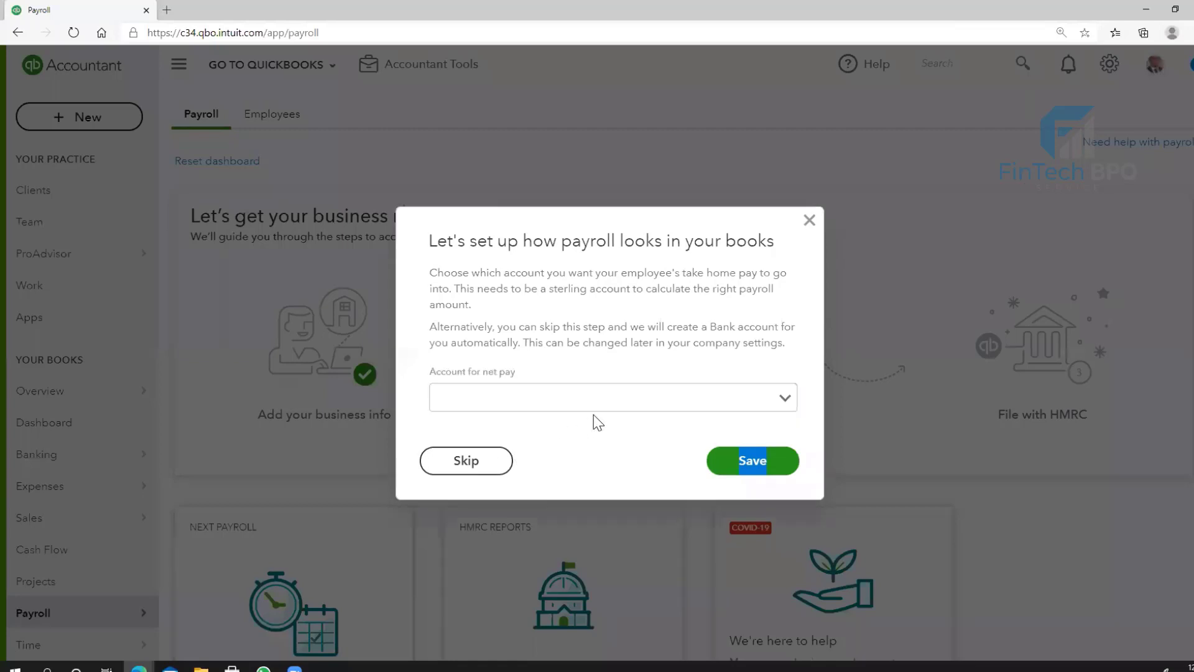
pyautogui.click(591, 396)
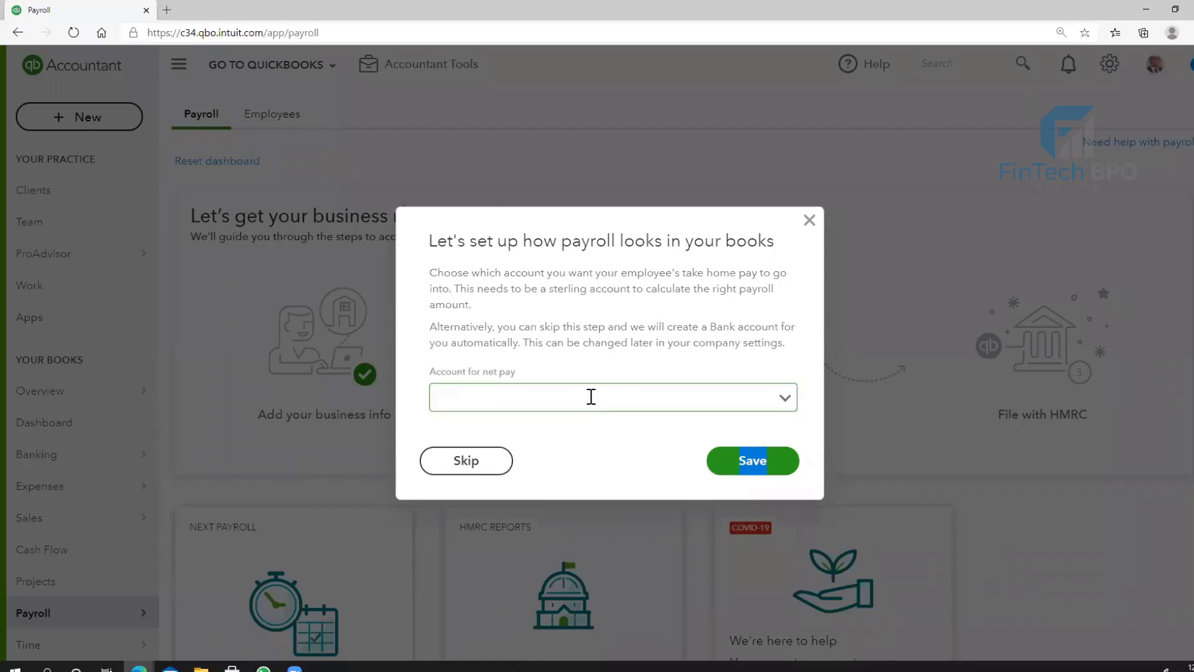
pyautogui.click(783, 398)
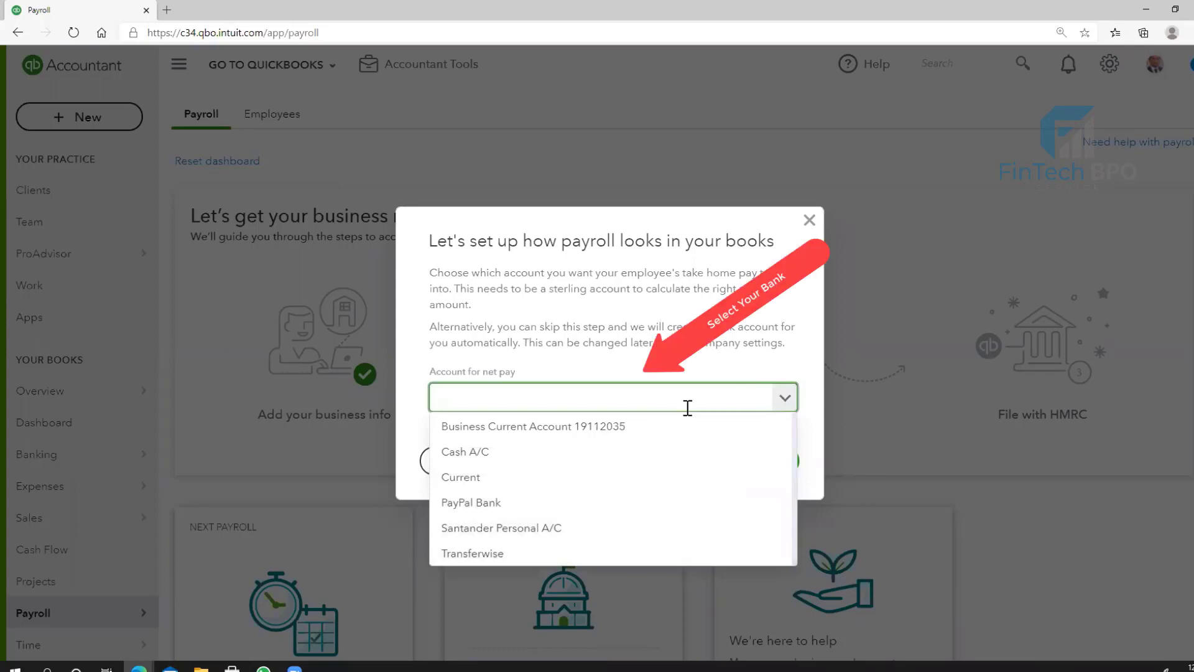
pyautogui.click(640, 429)
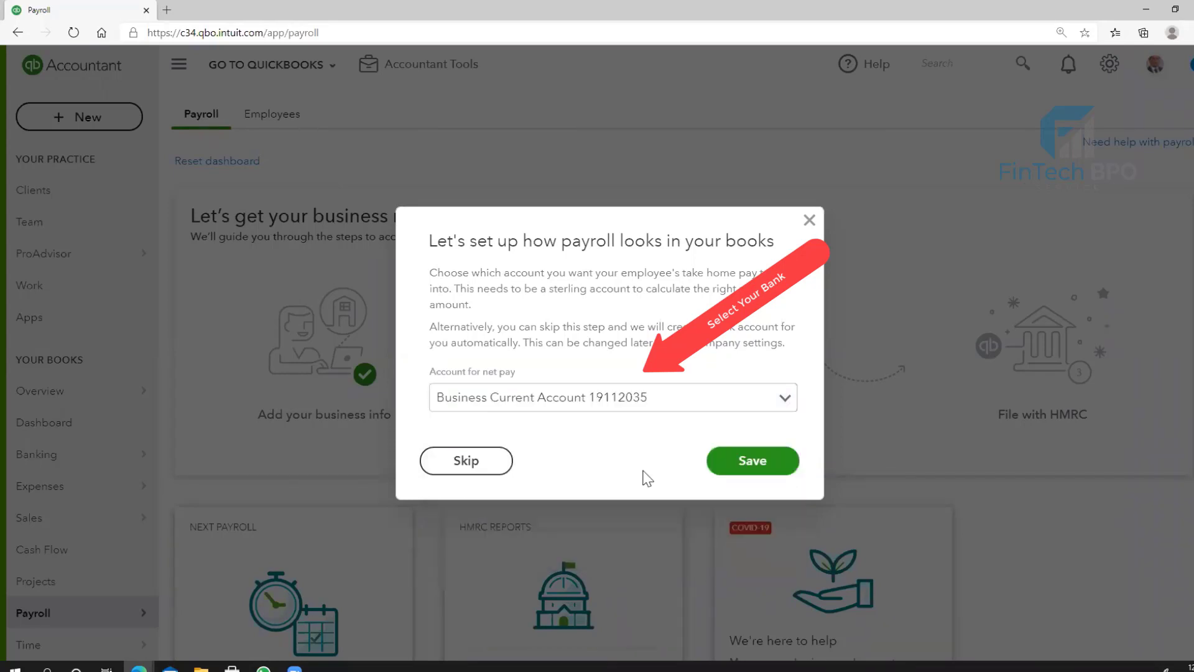
pyautogui.click(728, 471)
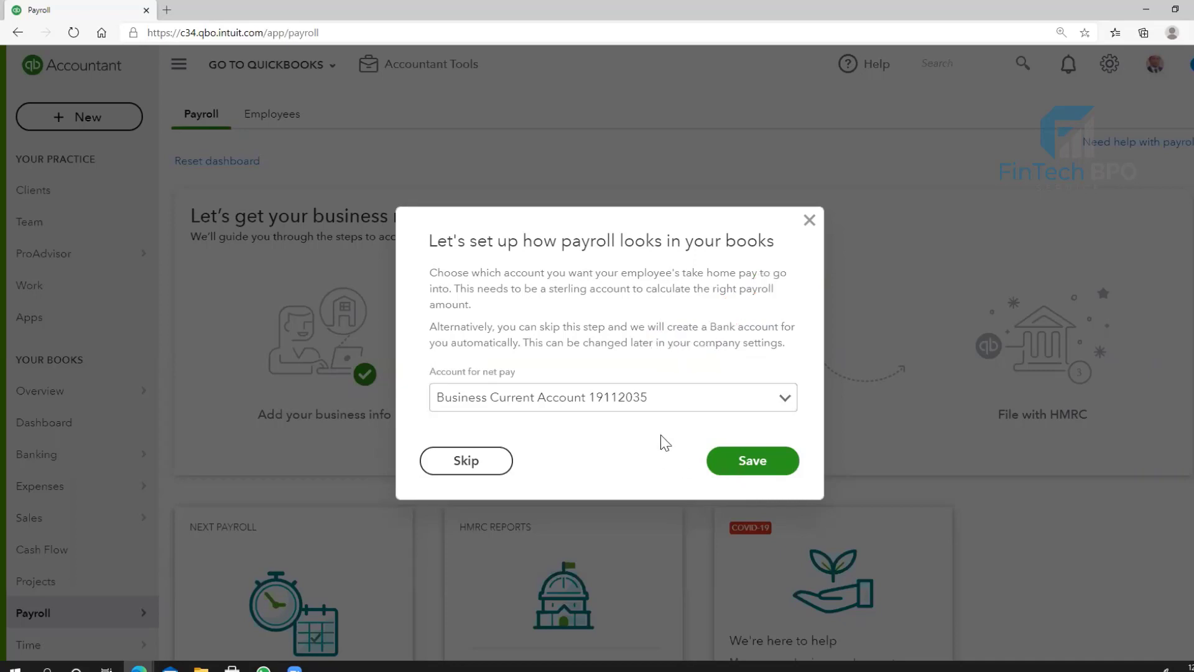
pyautogui.click(734, 460)
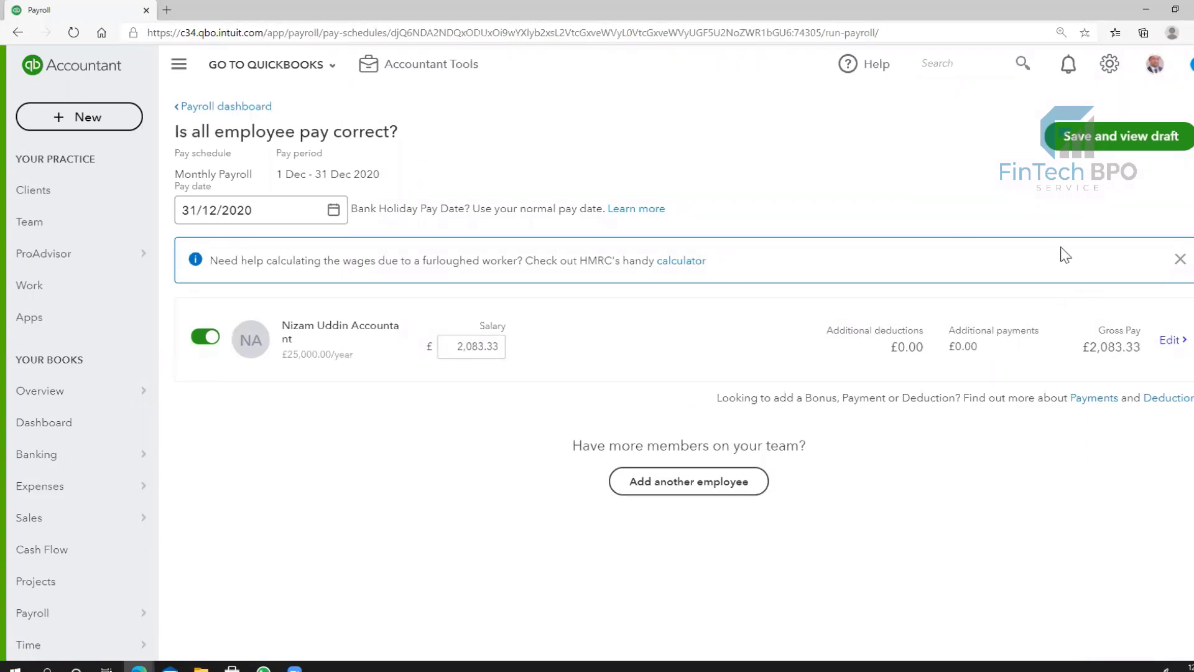
# Save the Monthly Payroll run for 1 Dec - 31 Dec 2020 as a draft and dismiss the draft payroll tip
pyautogui.click(1149, 150)
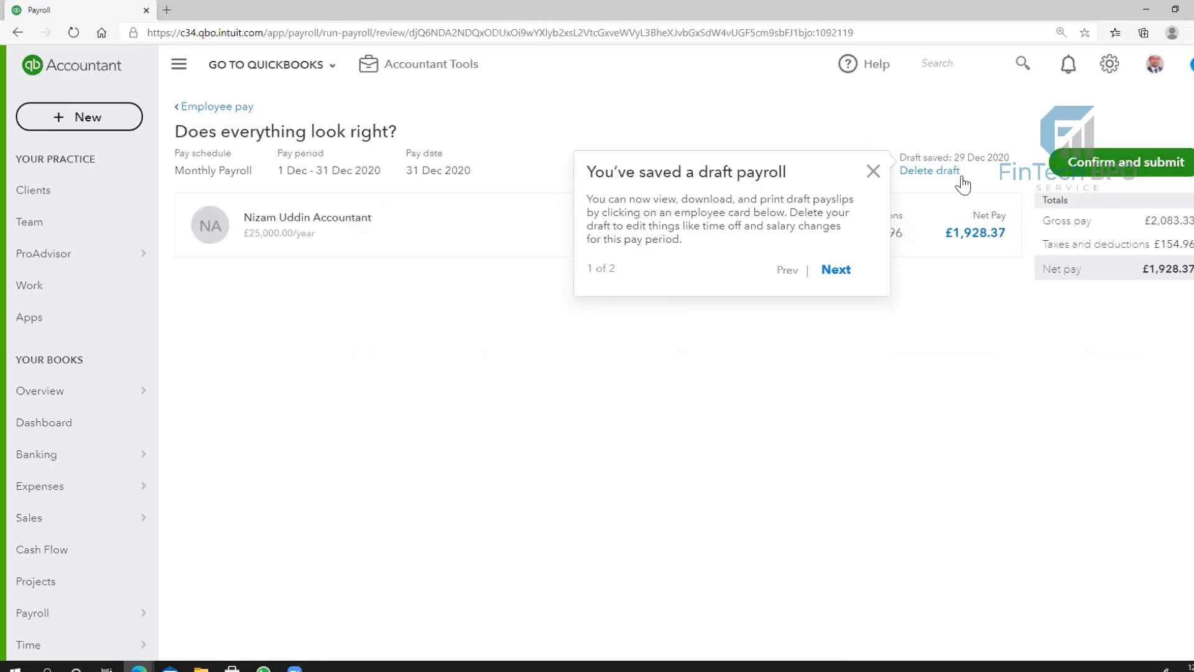
pyautogui.click(873, 171)
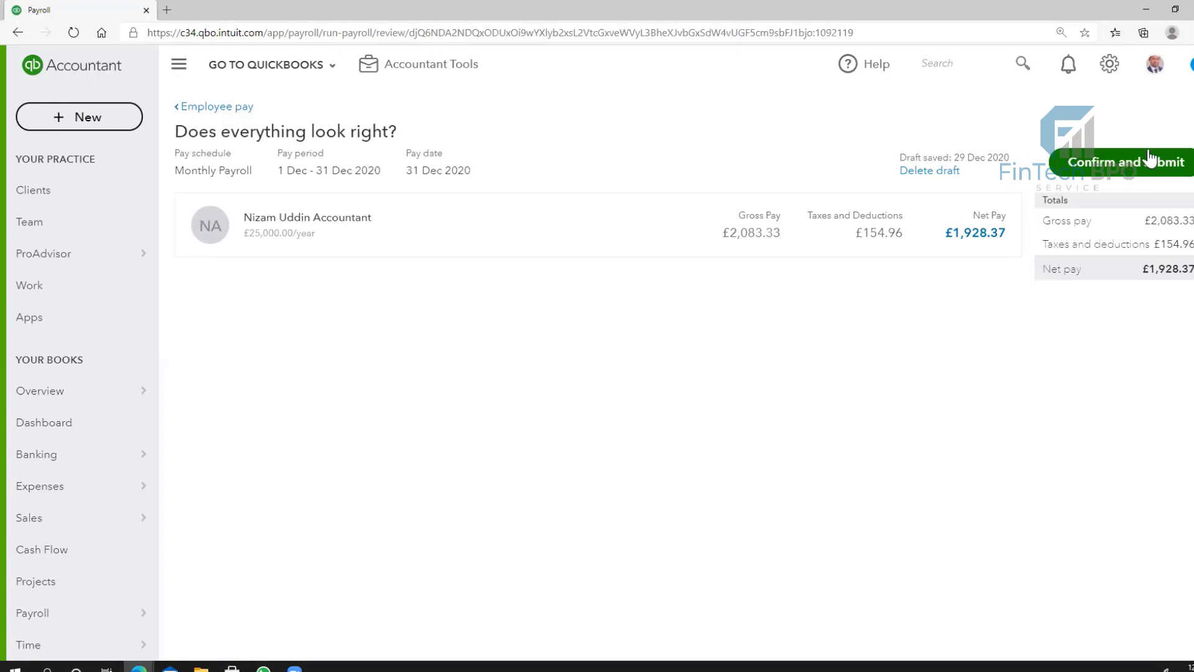
# Go back to the payroll dashboard and examine its payday steps, report and pension cards, and payroll history
pyautogui.click(41, 614)
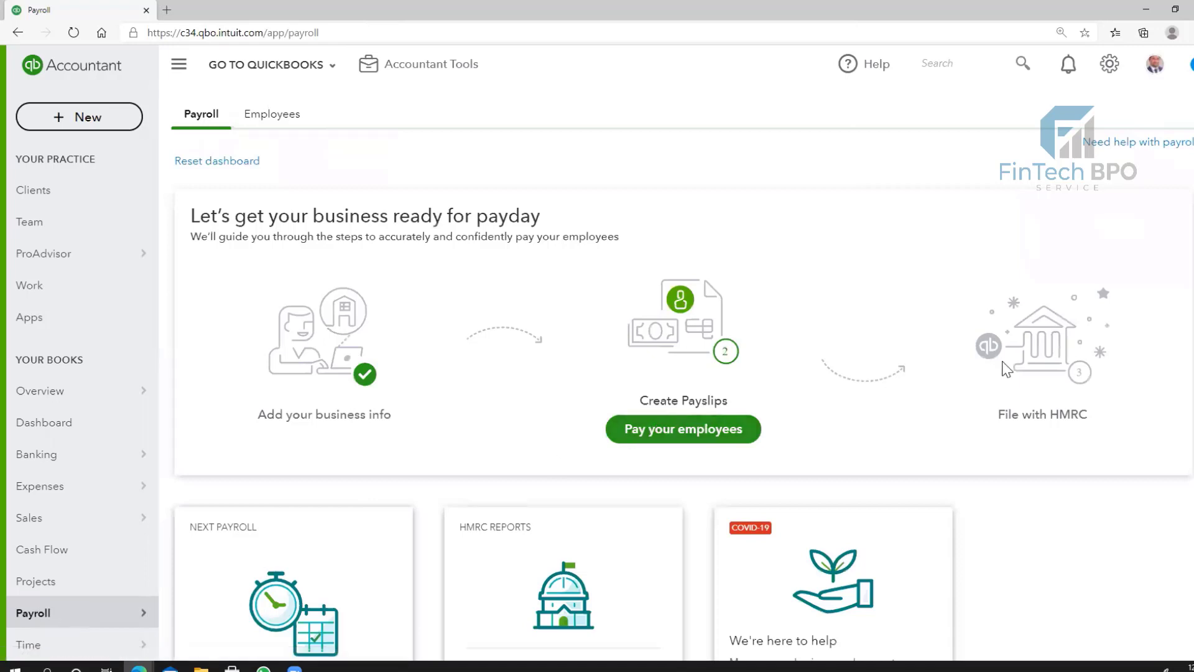
pyautogui.scroll(-2, 1040, 419)
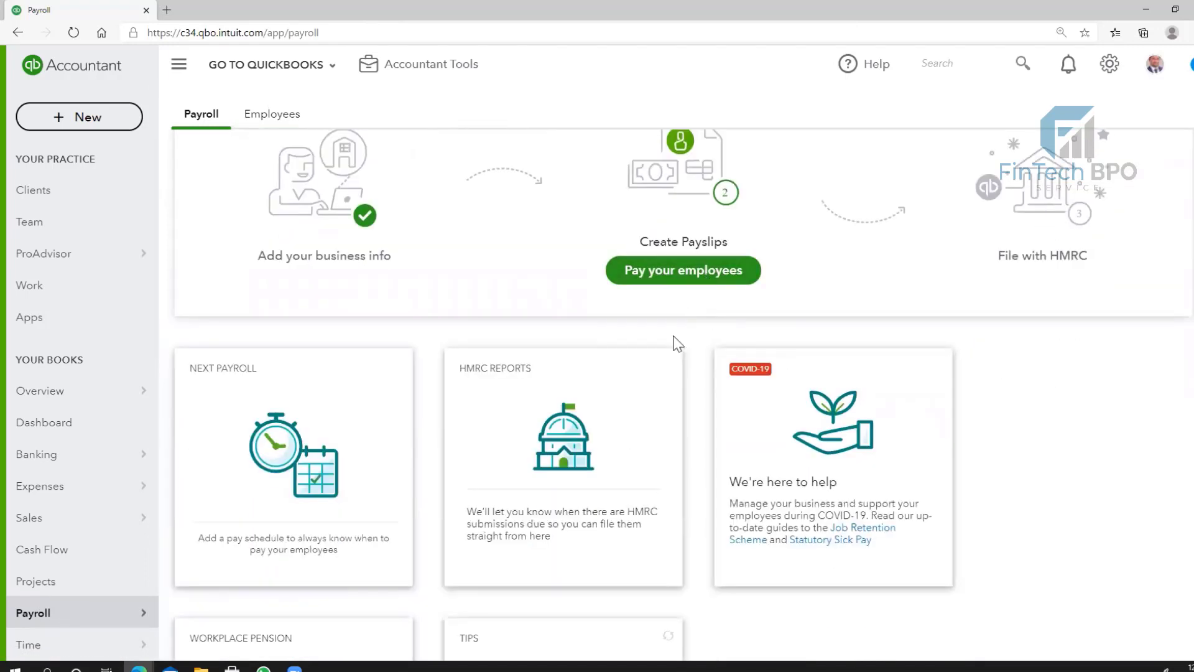
pyautogui.scroll(-1, 674, 341)
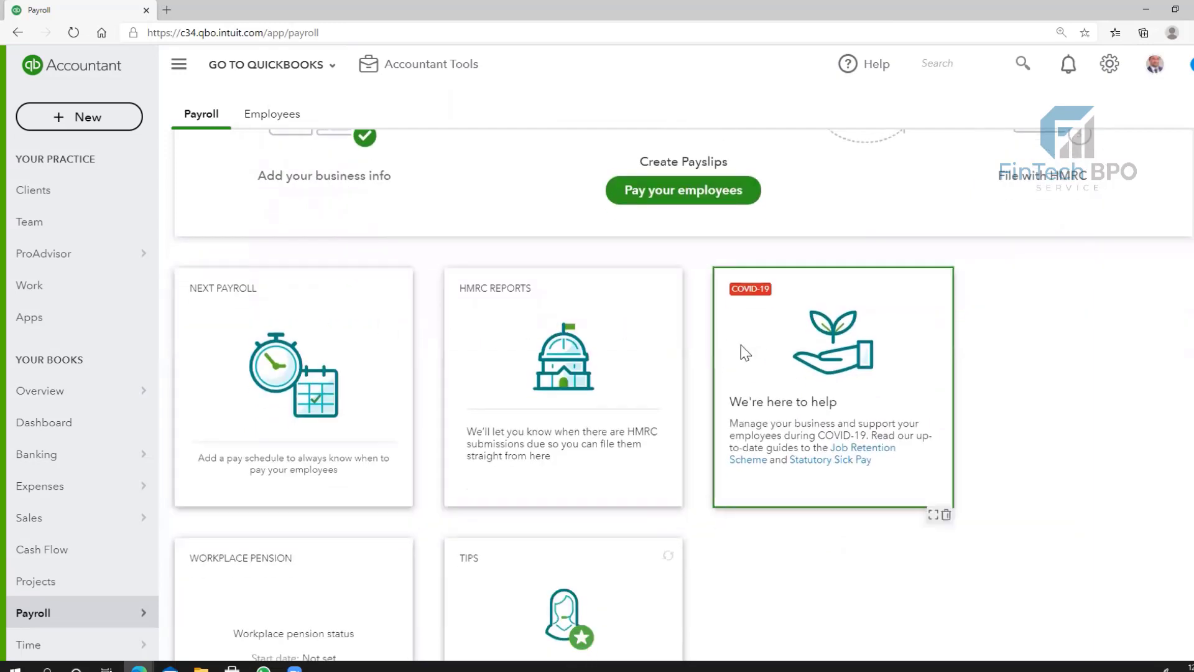
pyautogui.scroll(-2, 689, 355)
pyautogui.scroll(-2, 686, 353)
pyautogui.scroll(-1, 680, 361)
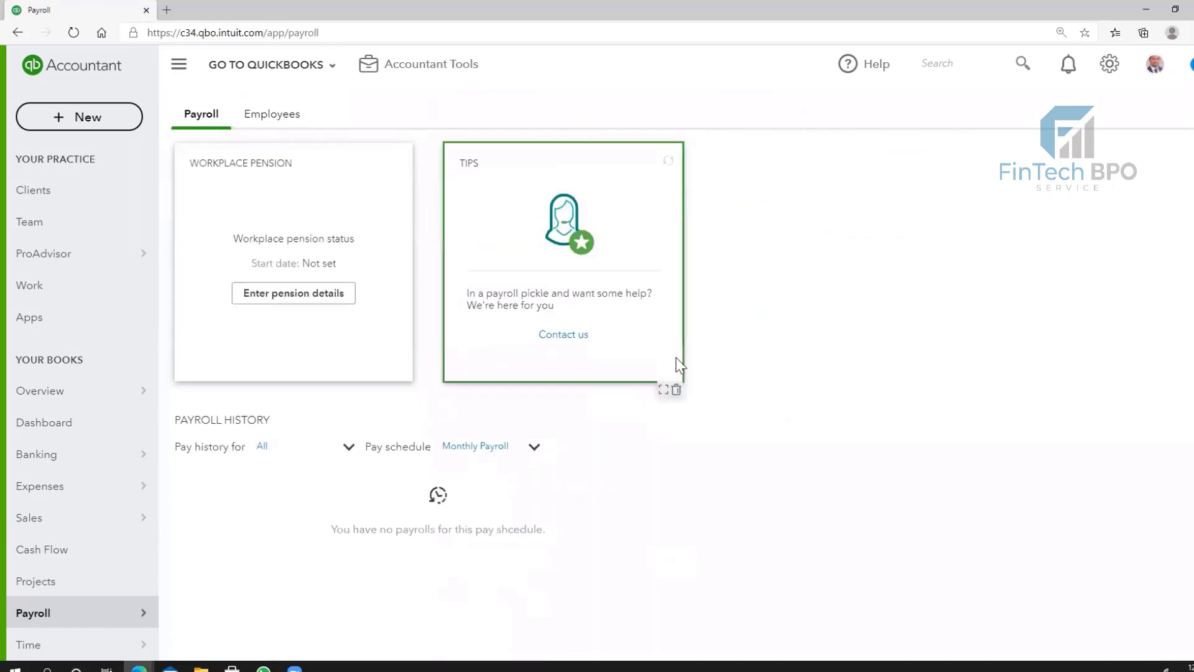
pyautogui.scroll(2, 678, 366)
pyautogui.scroll(6, 668, 355)
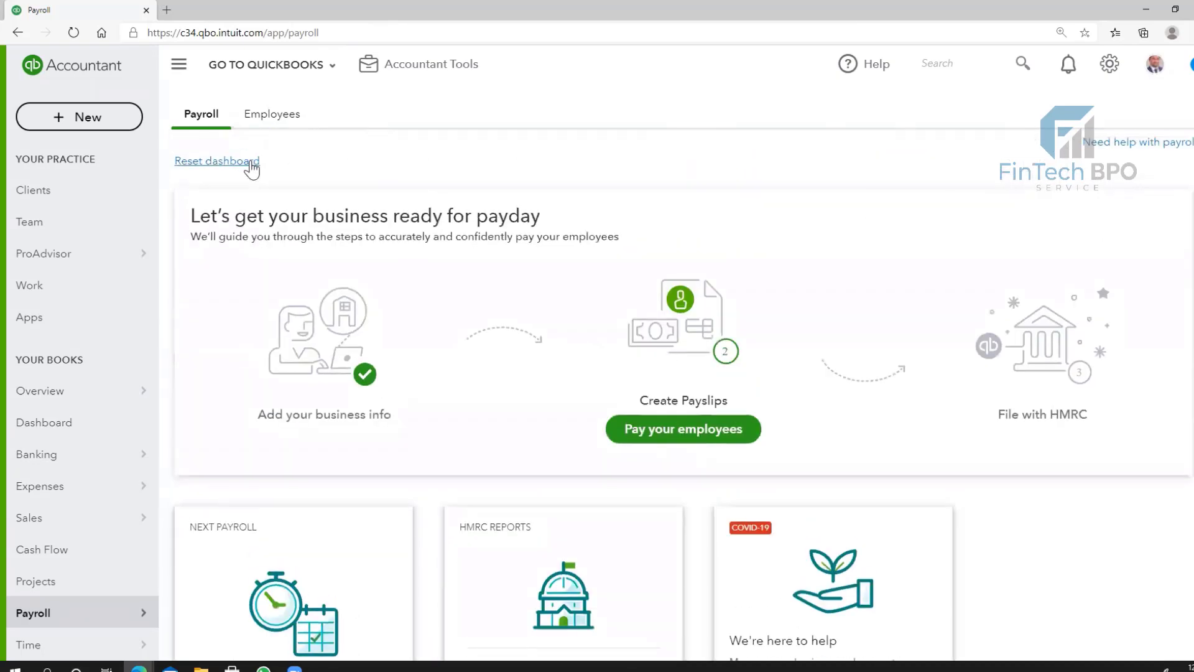
pyautogui.moveTo(249, 163); pyautogui.dragTo(310, 170)
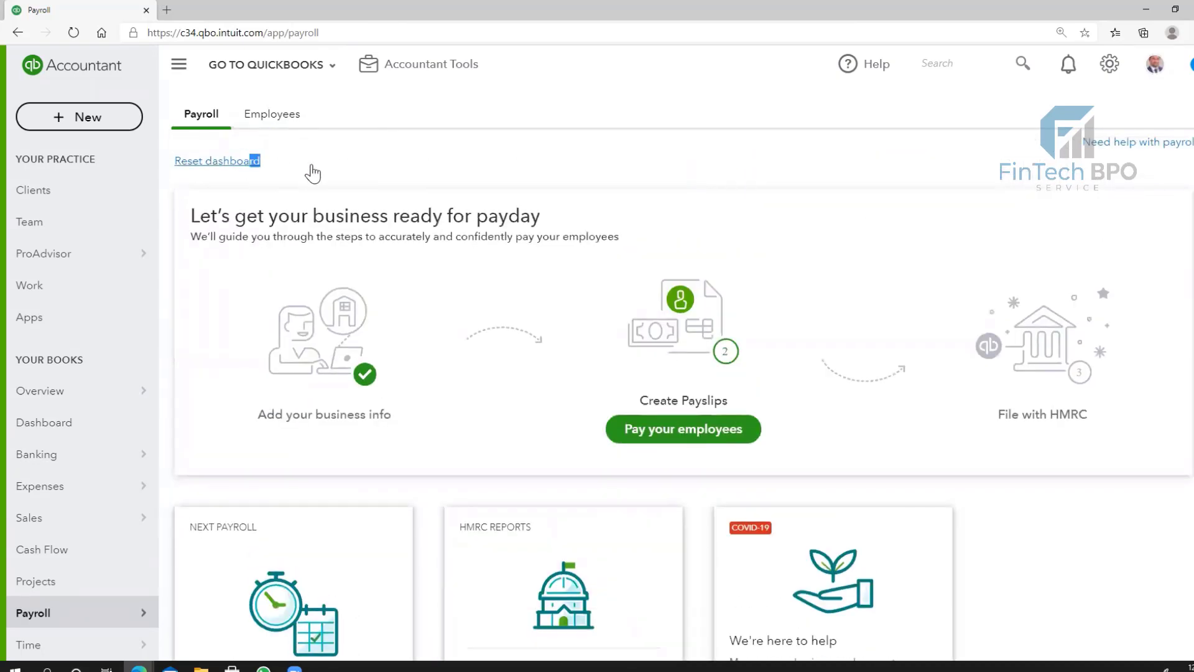
# Reopen the monthly pay run for the employees from the payroll dashboard
pyautogui.click(706, 437)
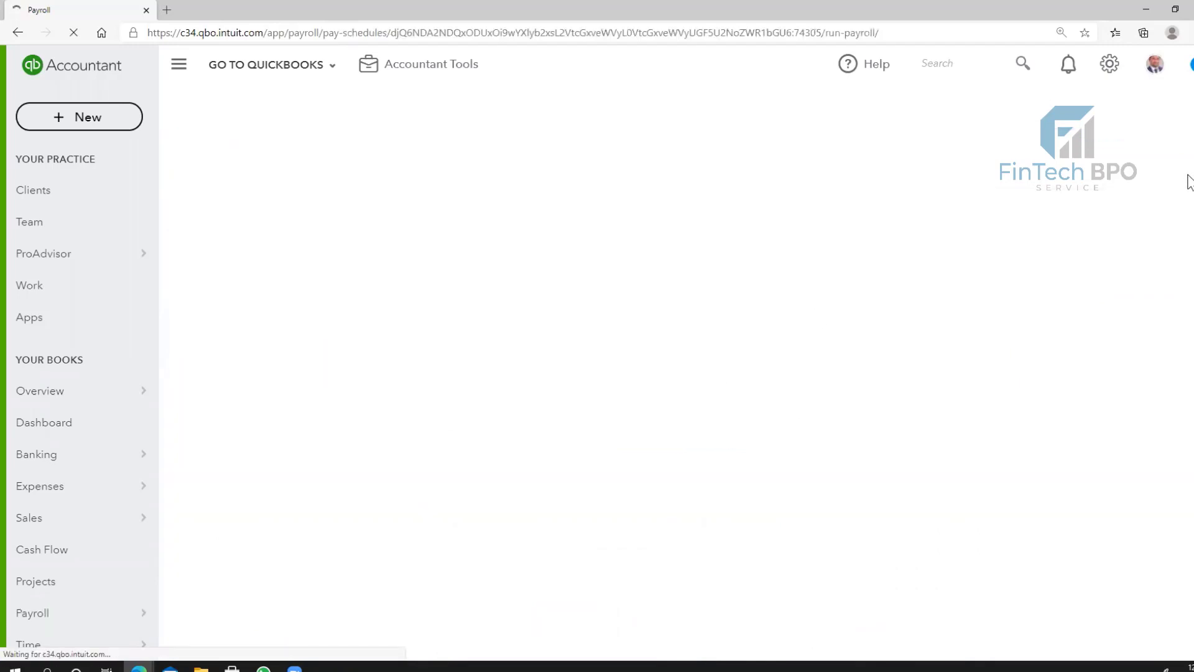